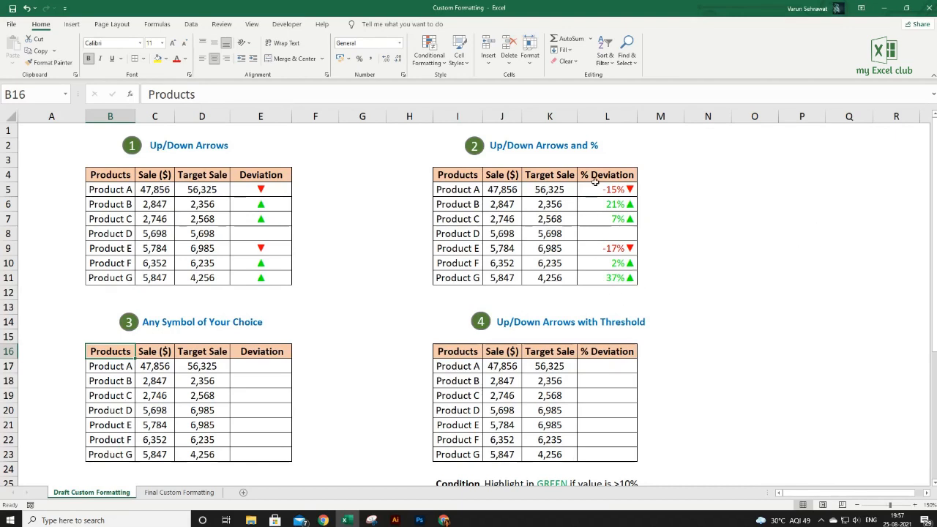
Examine the Custom number format codes offered for cell F4, and close the dialog without applying any.
right_click(320, 178)
left_click(359, 387)
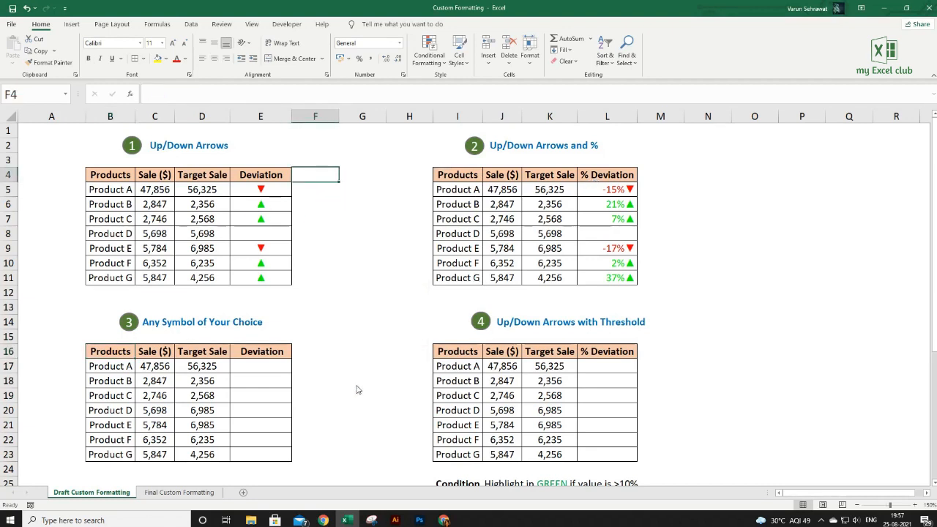
left_click(249, 375)
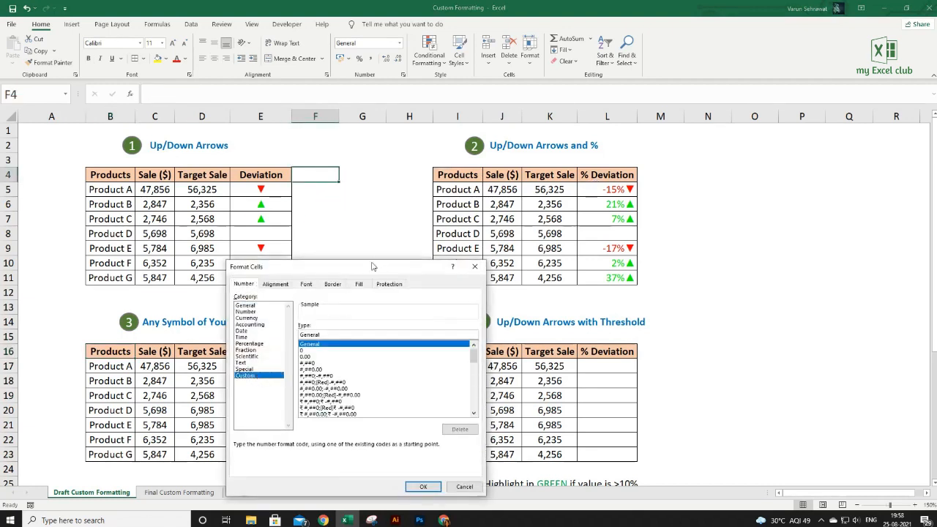
left_click_drag(374, 268, 411, 154)
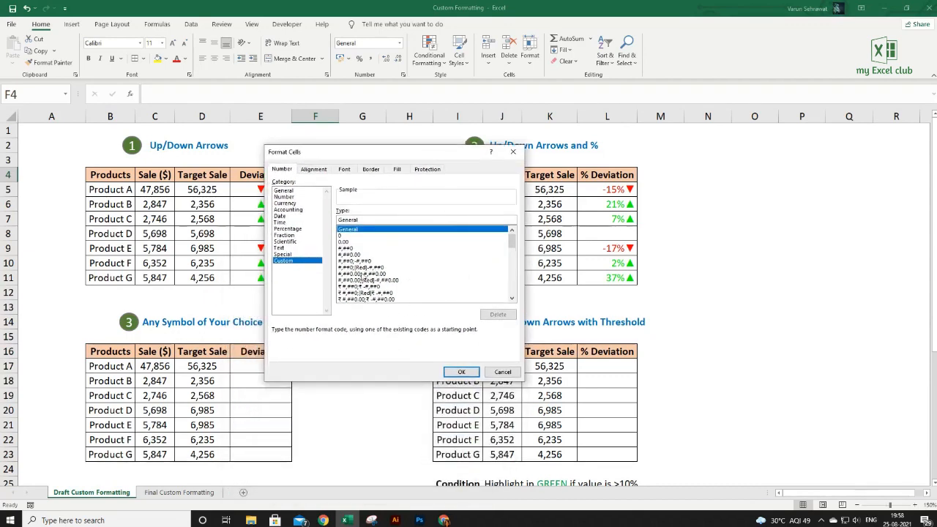
left_click(503, 372)
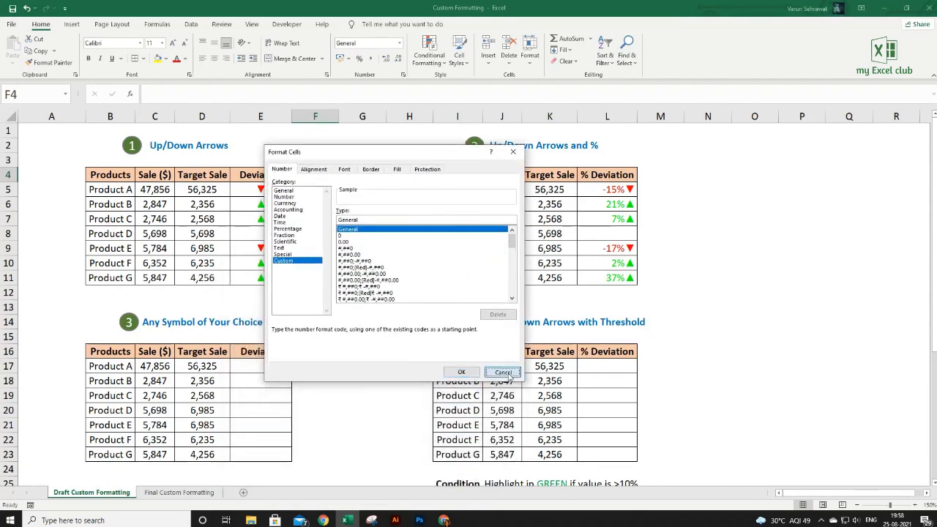
View the available conditional formatting options, and select the Deviation header in the first table.
left_click(429, 56)
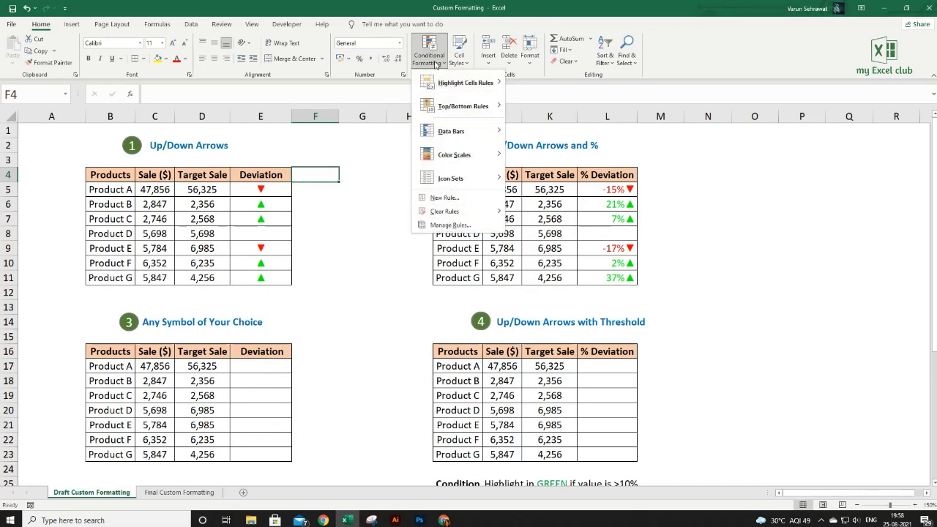
left_click(270, 176)
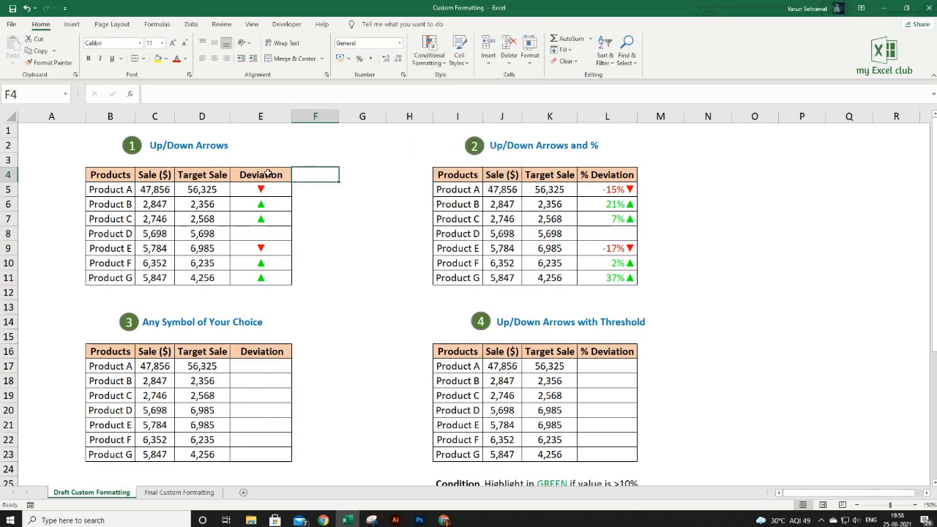
left_click(269, 174)
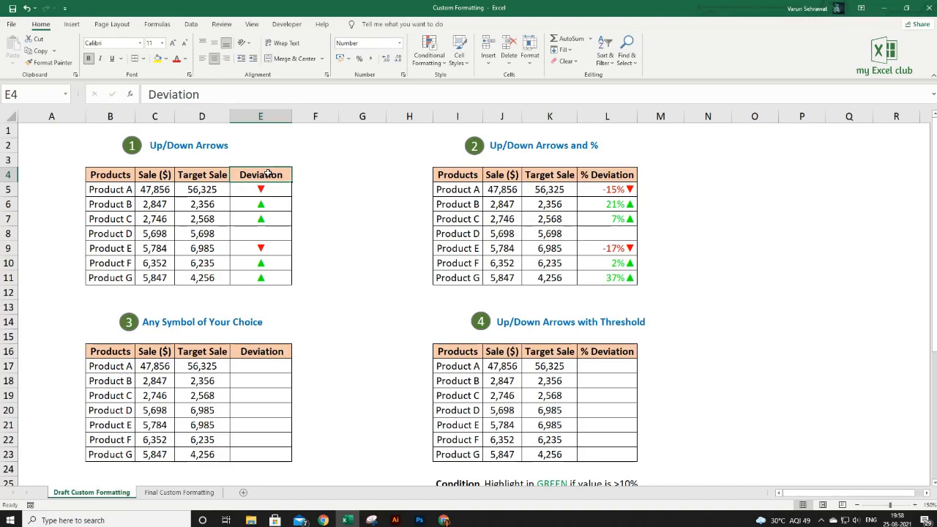
Compare draft tables 3 and 4 with their finished versions on the Final Custom Formatting sheet, and return to the draft sheet.
left_click_drag(931, 171, 931, 193)
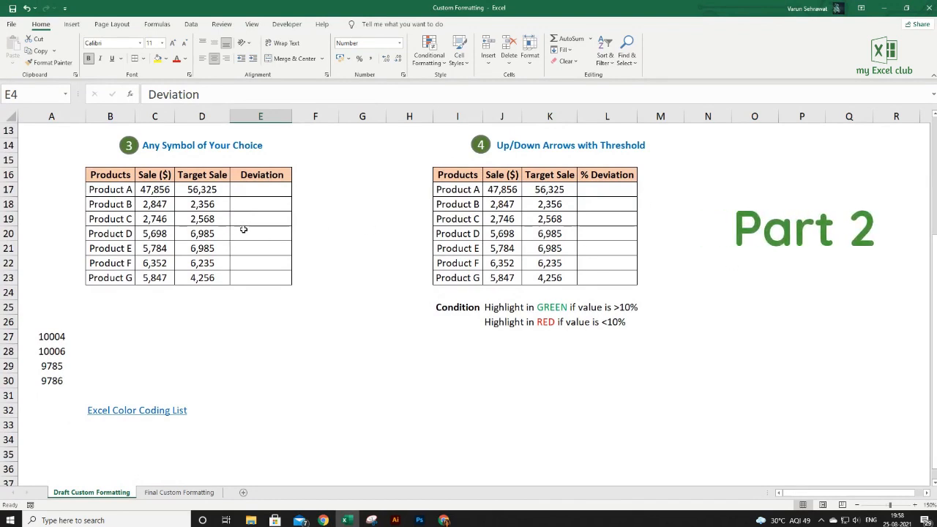
left_click(176, 493)
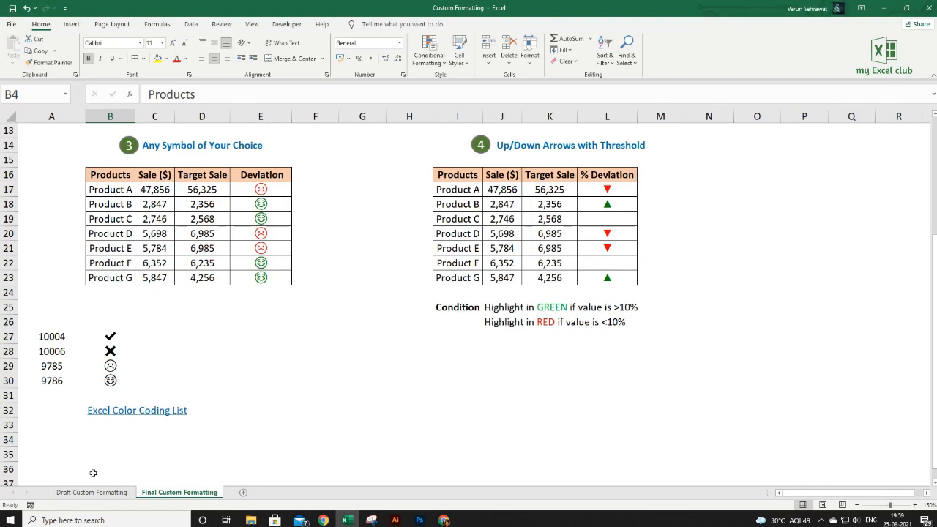
left_click(82, 491)
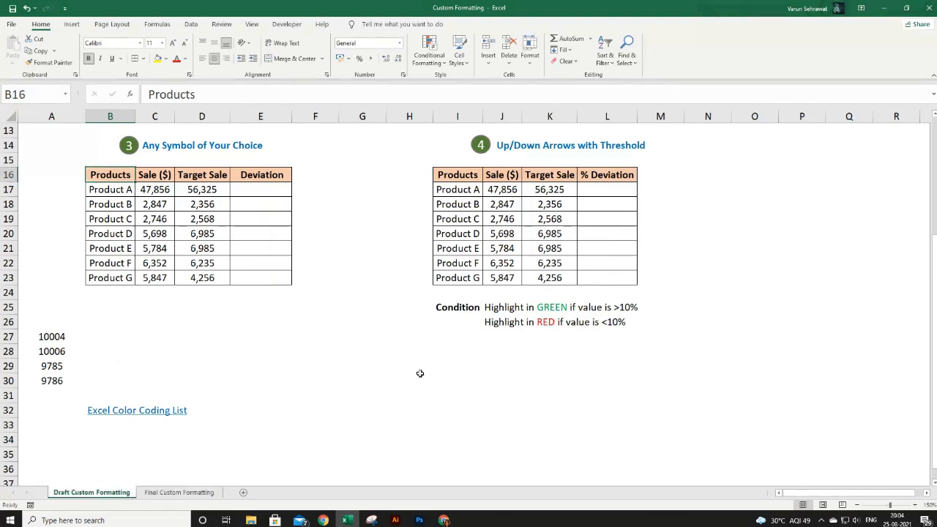
Enter the formula =UNICHAR(12345) in cell E27.
left_click(279, 332)
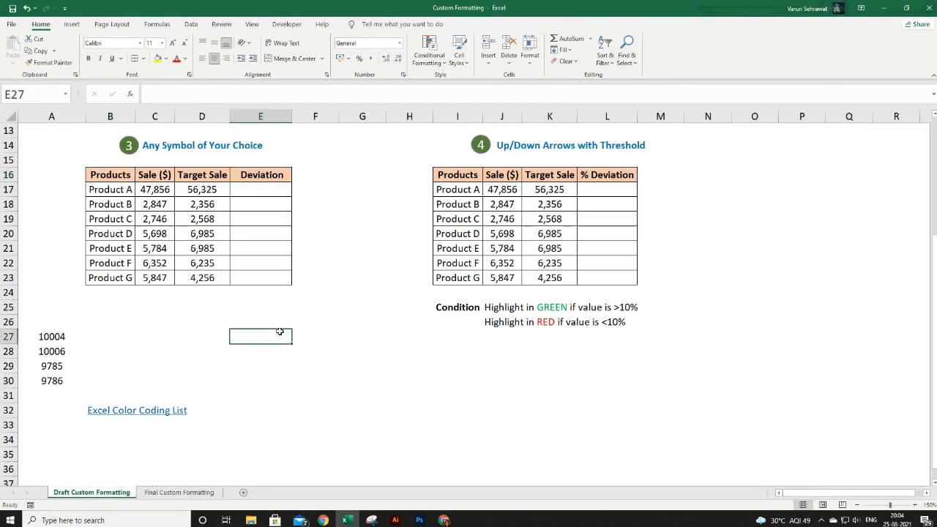
type("=unichar")
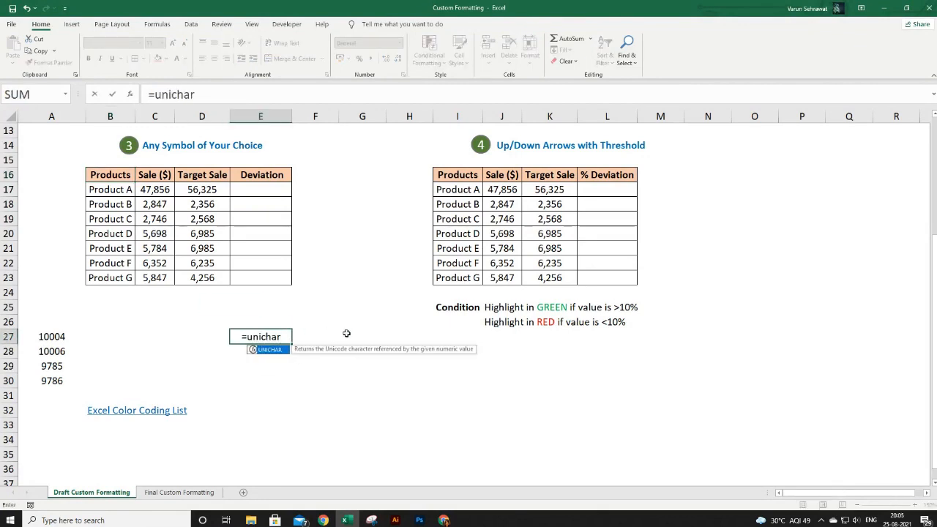
type("(12345")
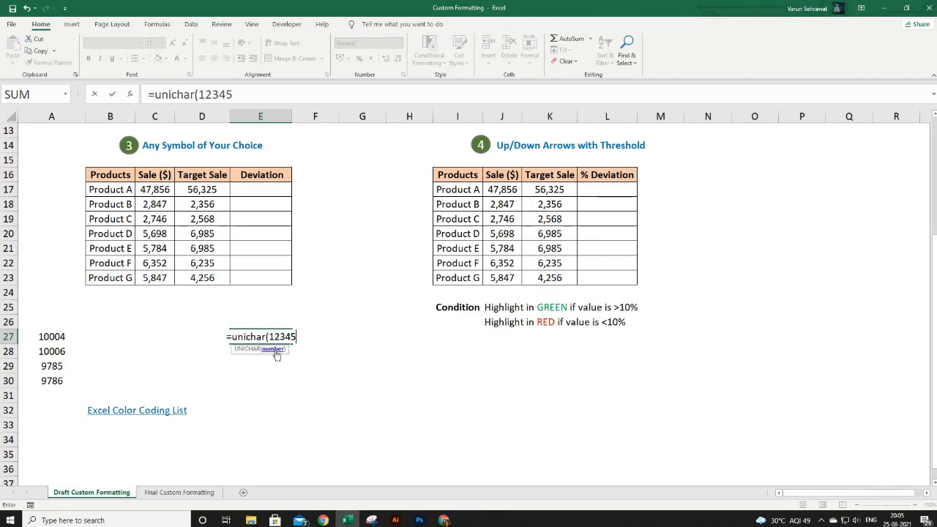
type(")")
key("Return")
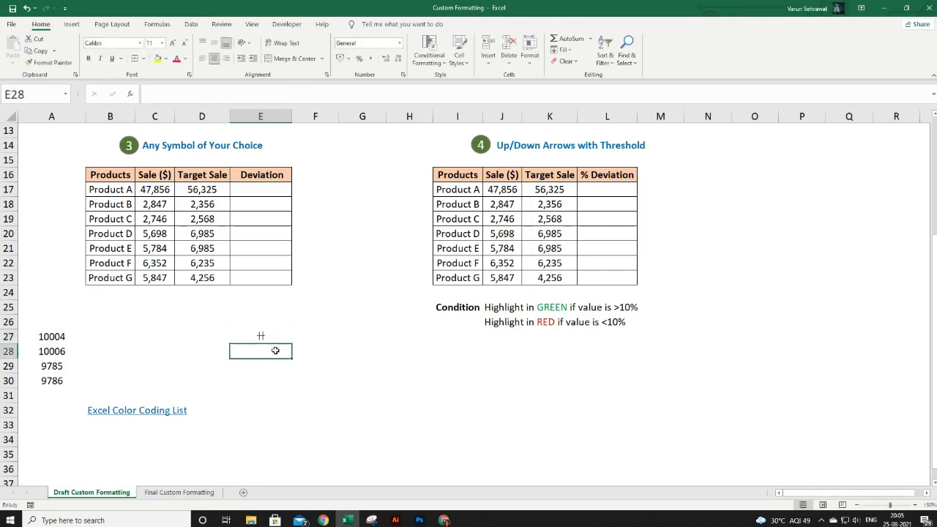
Try 10000 as the UNICHAR number in cell E27, and clear the cell.
left_click(277, 337)
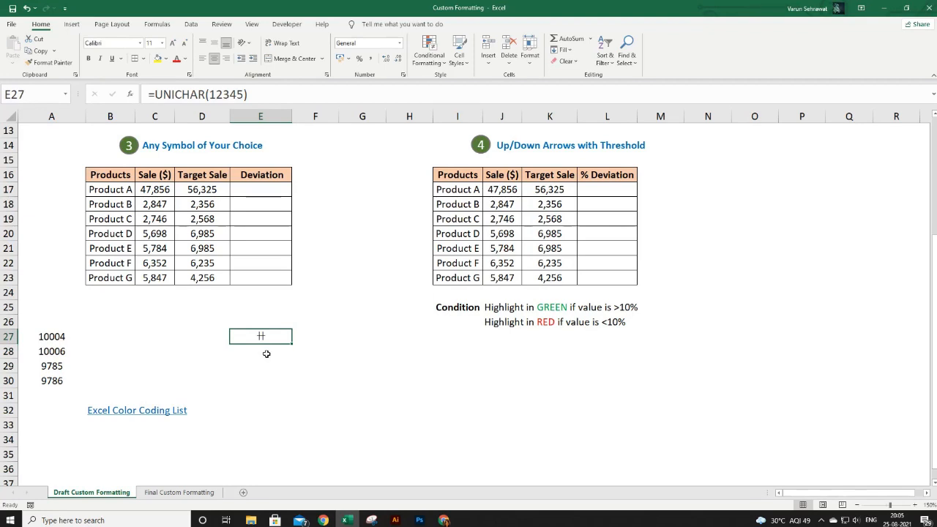
double_click(272, 336)
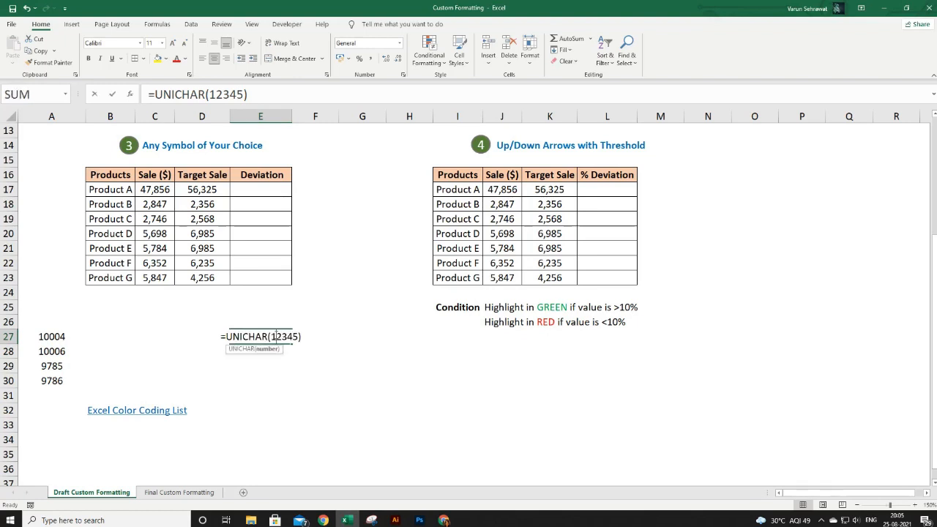
left_click_drag(271, 336, 298, 337)
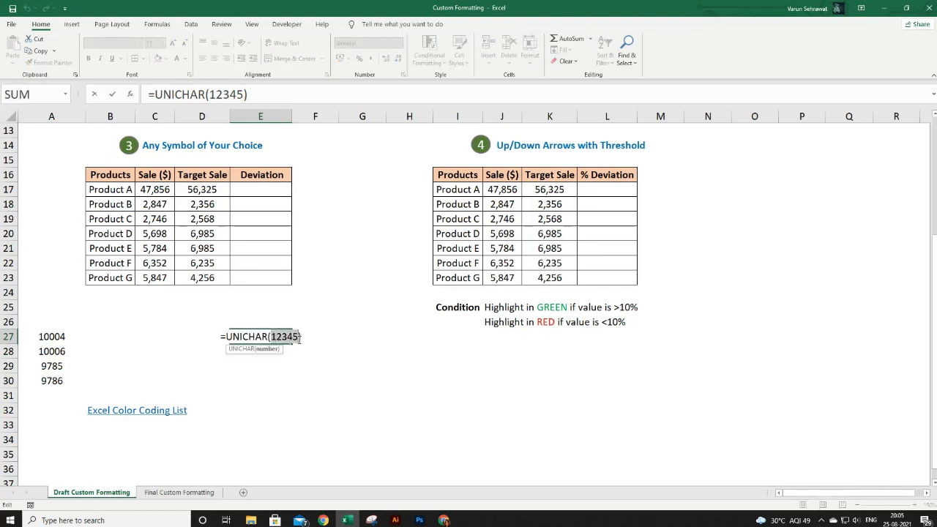
type("10000")
key("Return")
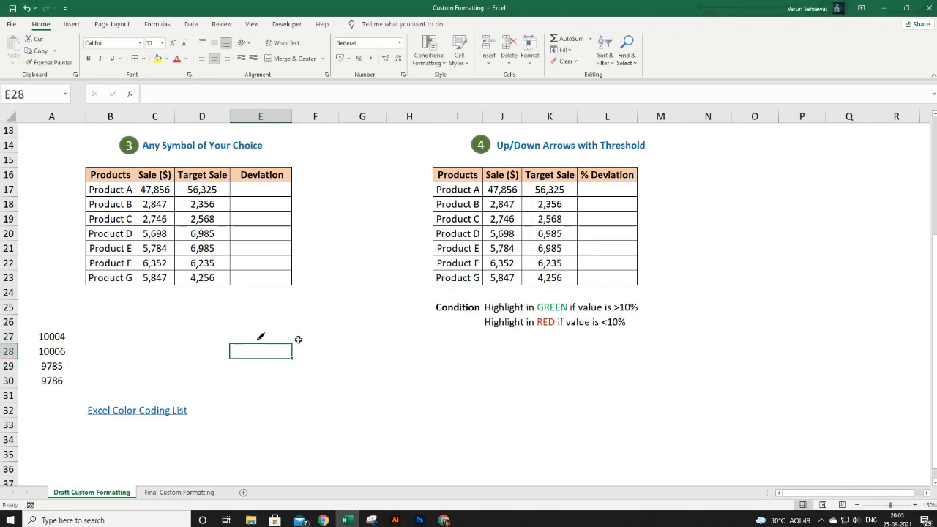
left_click(283, 335)
key("Delete")
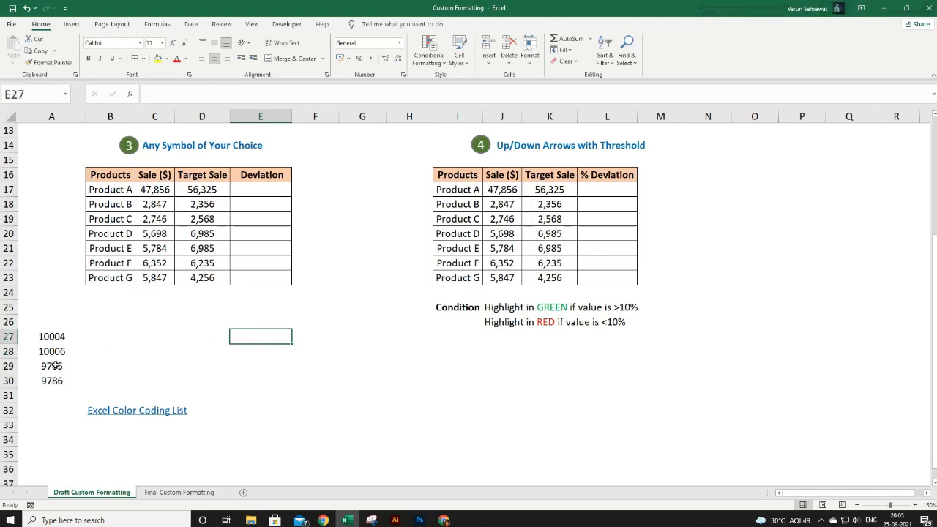
Enter =UNICHAR(A27) in cell B27 and fill the formula down to B30.
left_click(89, 337)
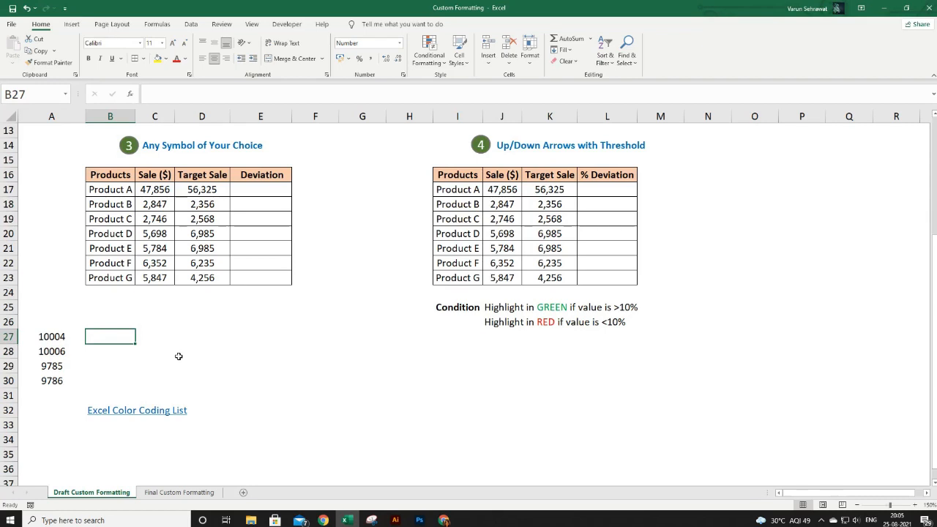
type("=uni")
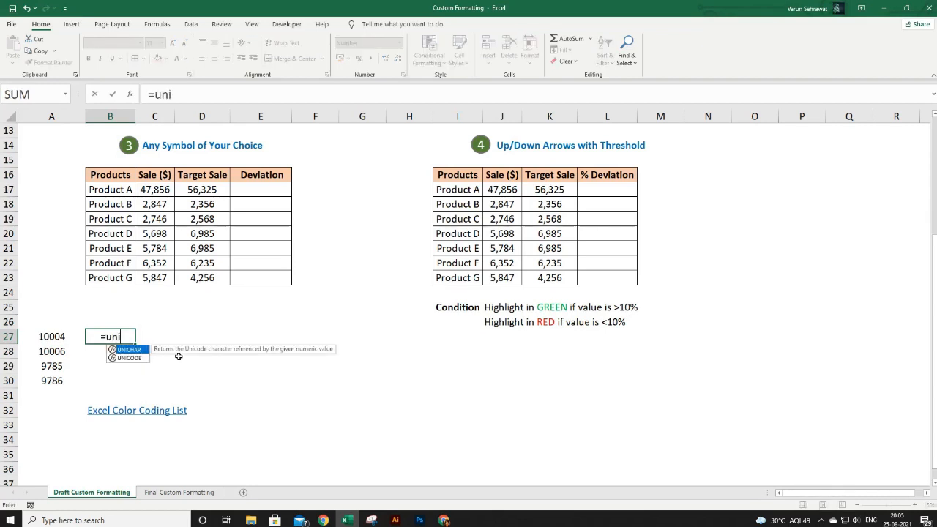
type("char(")
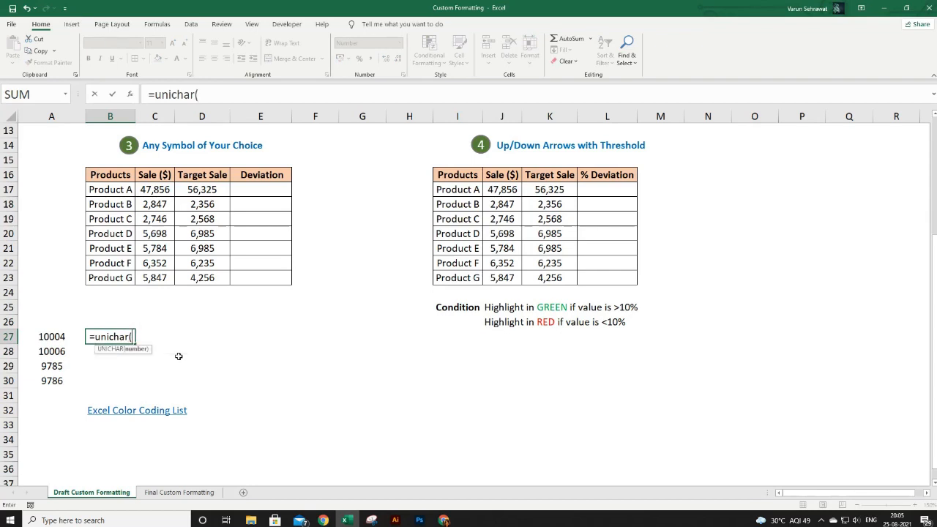
key("Left")
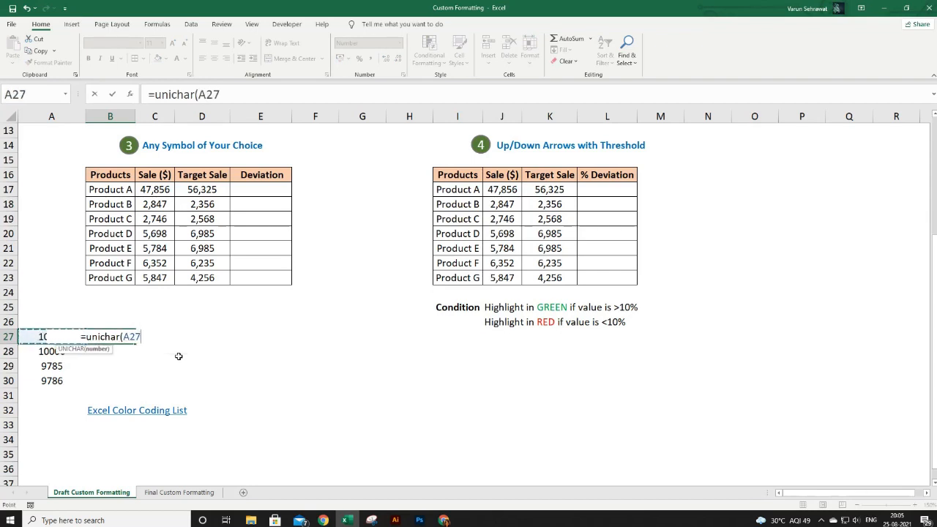
type(")")
key("Return")
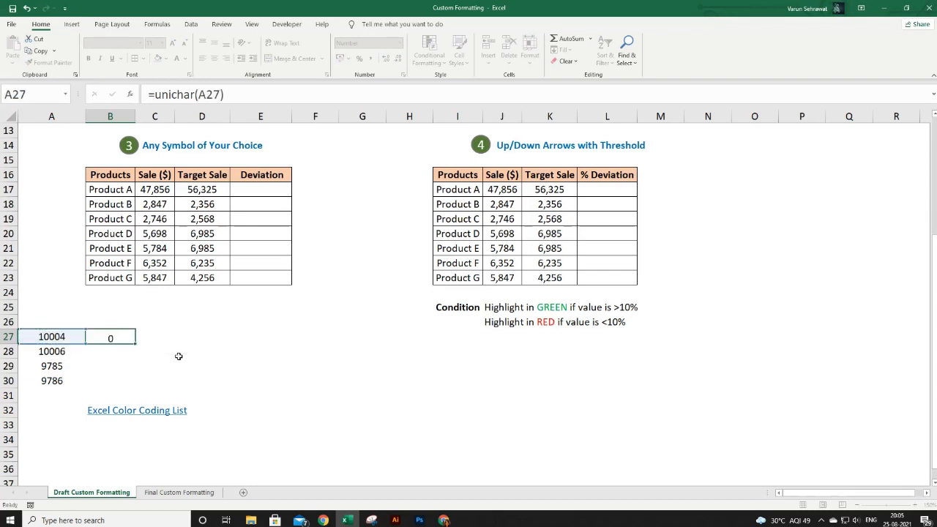
left_click(109, 338)
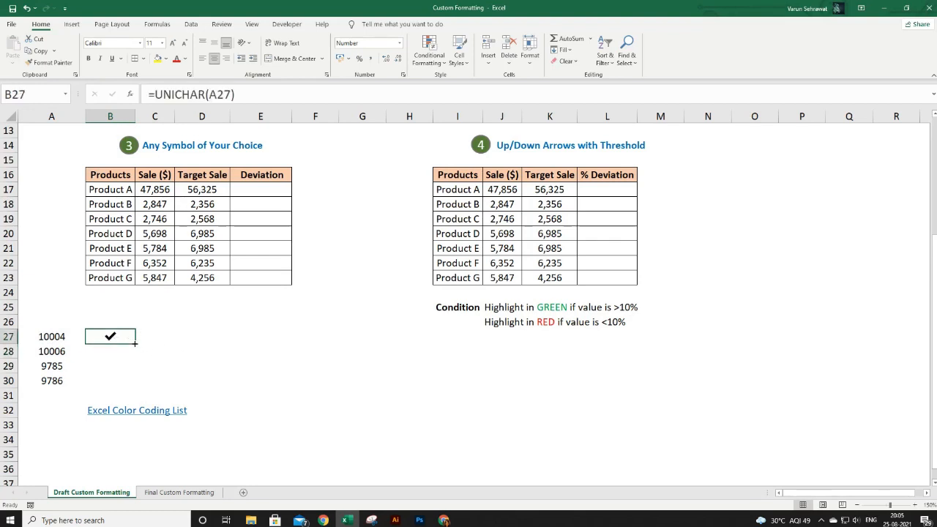
left_click_drag(135, 343, 133, 388)
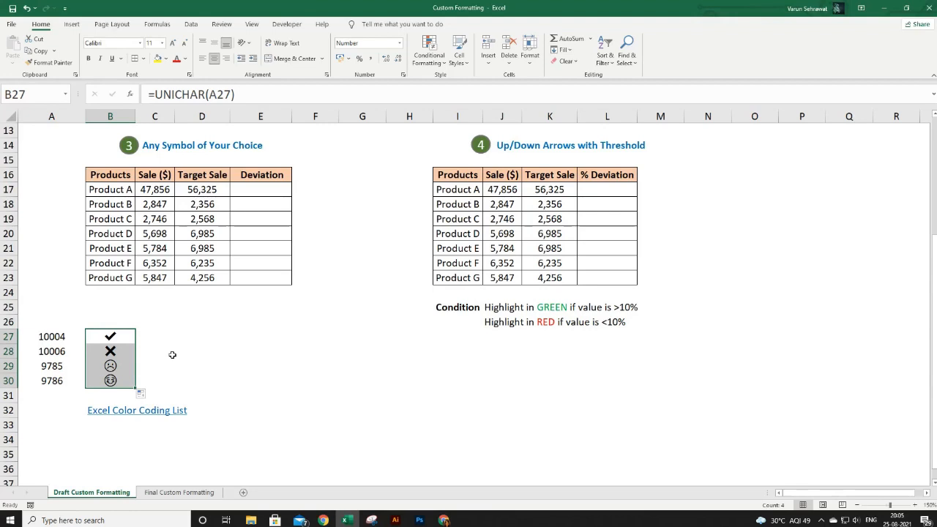
Replace the UNICHAR formulas in B27:B30 with their values by copying the range and pasting it over itself with Paste Special Values.
key("ctrl+c")
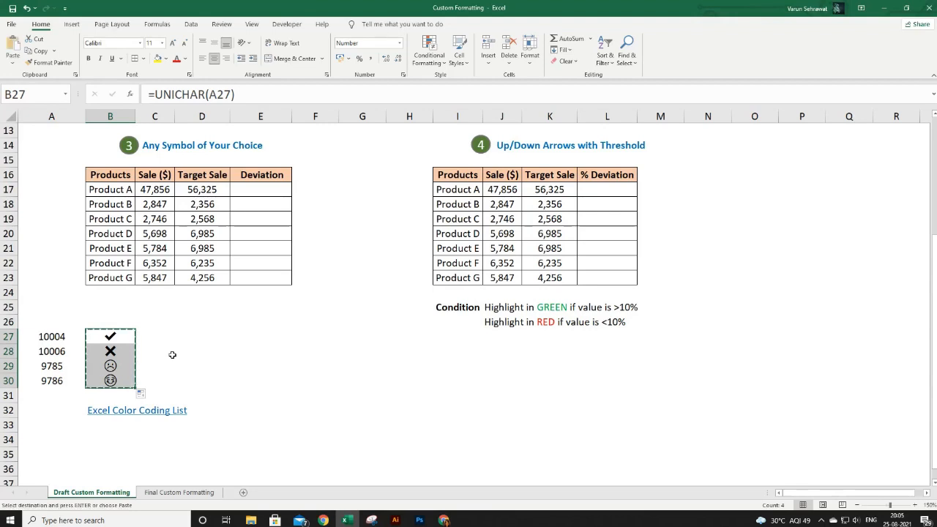
right_click(121, 337)
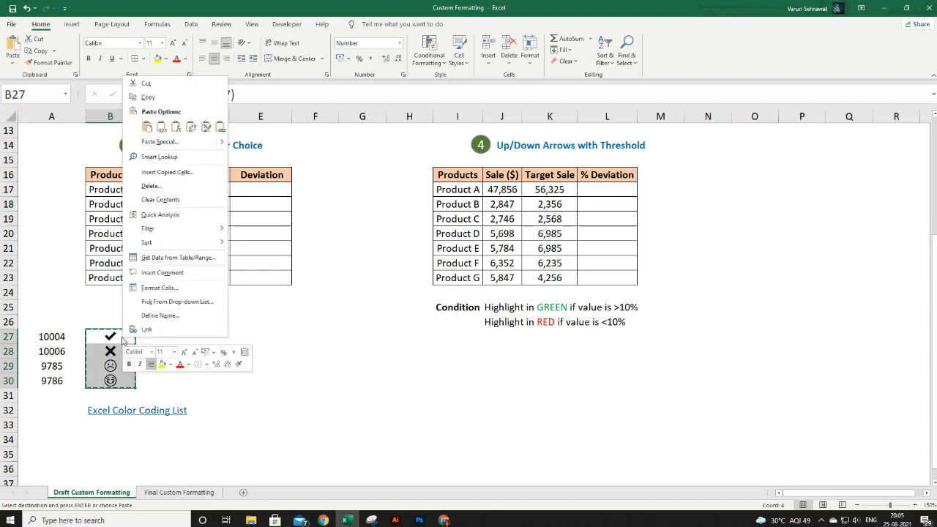
left_click(169, 146)
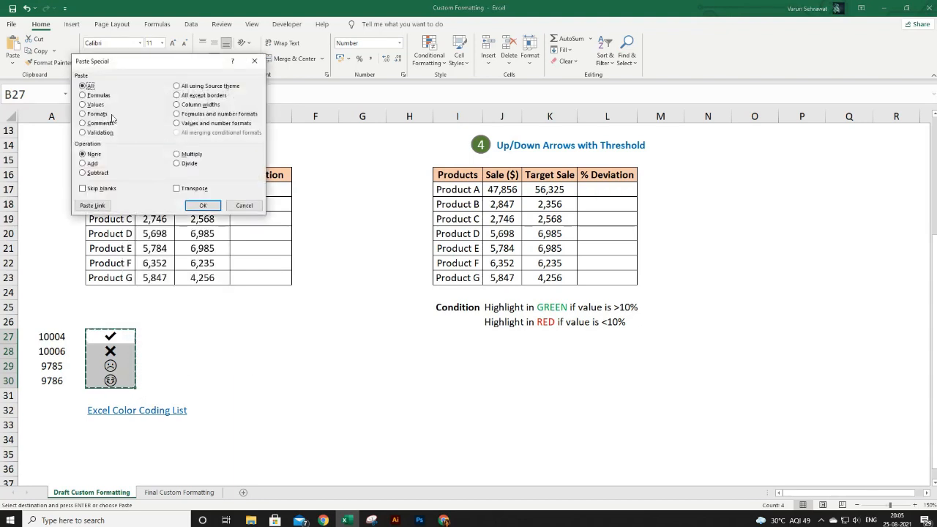
left_click(89, 105)
left_click(202, 206)
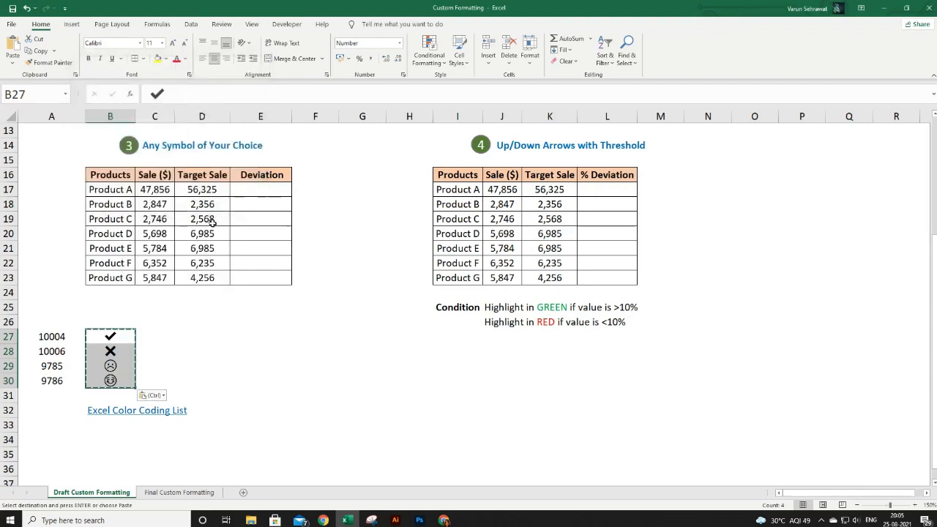
left_click(120, 336)
key("Escape")
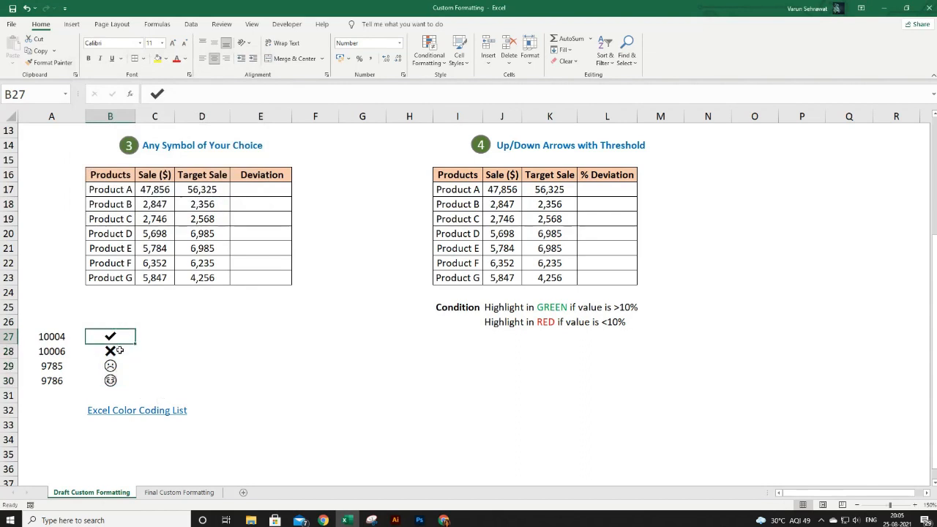
Check the contents of cells B28, B29 and B30 one by one.
left_click(119, 352)
left_click(119, 366)
left_click(121, 381)
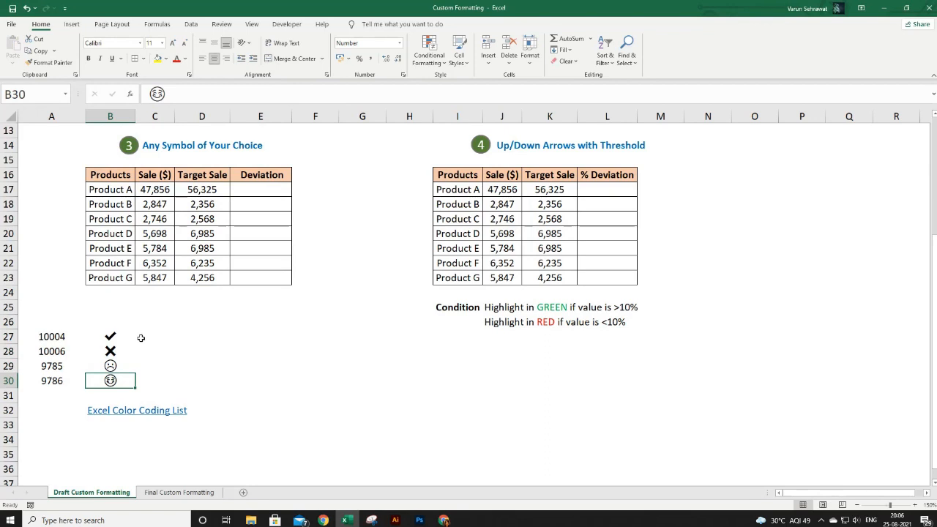
Browse the Arial character set in the Symbol dialog and close it without inserting anything.
left_click(124, 177)
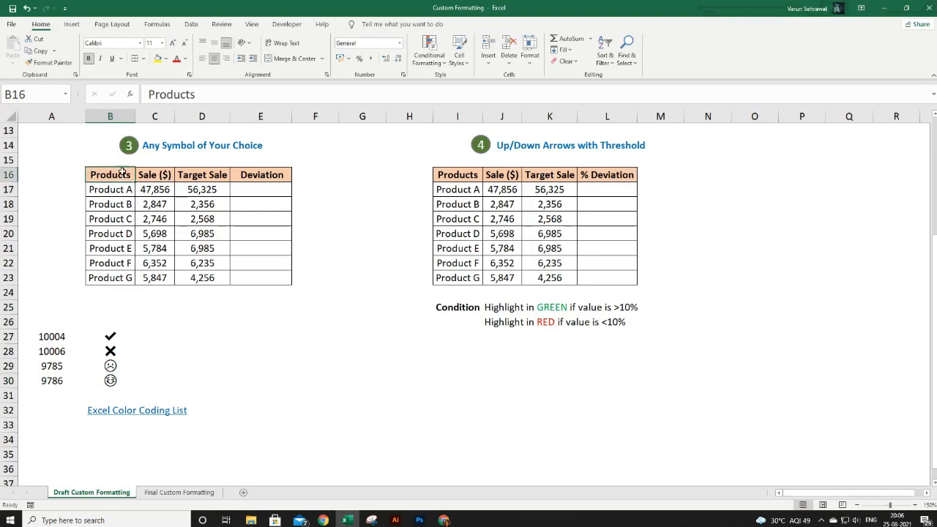
left_click(71, 24)
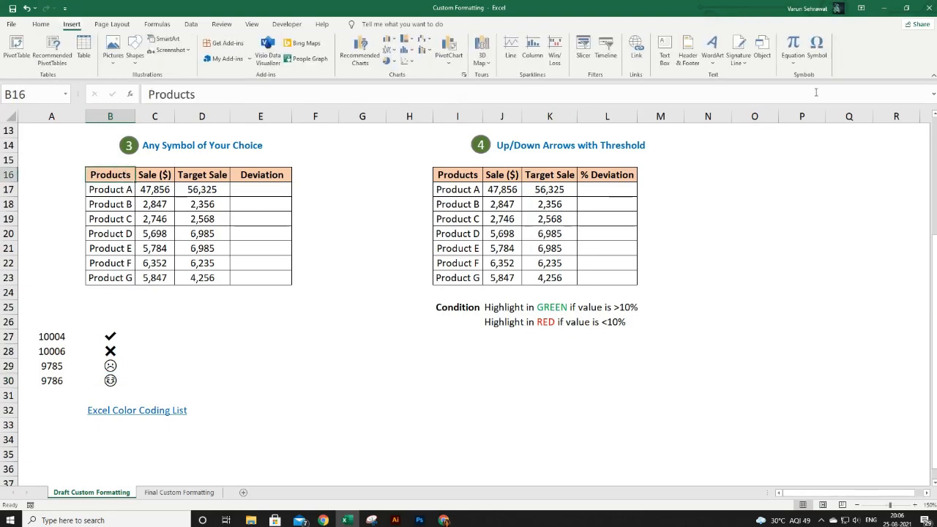
left_click(816, 51)
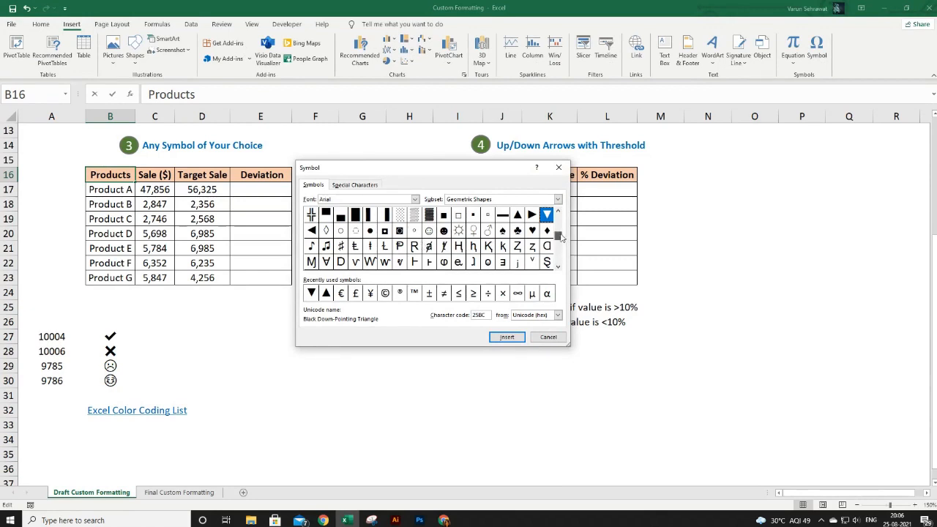
left_click_drag(559, 218, 558, 211)
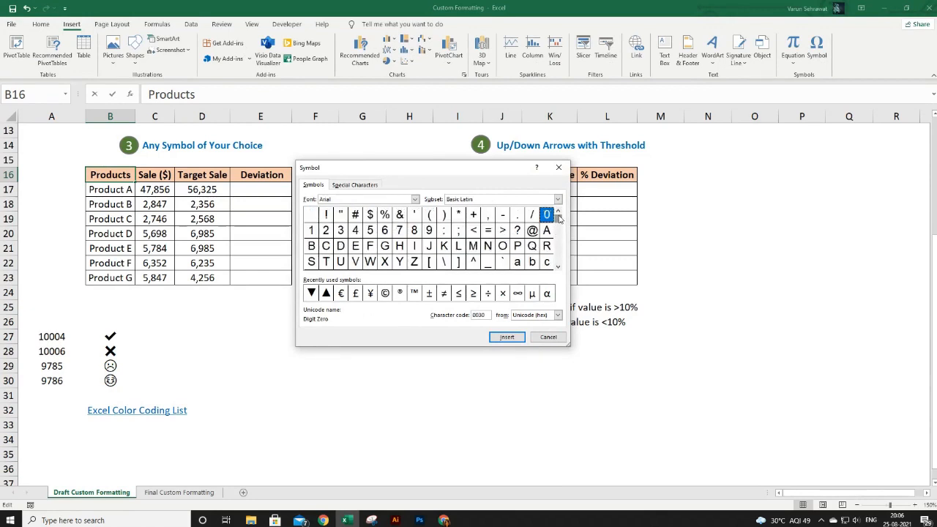
left_click(547, 338)
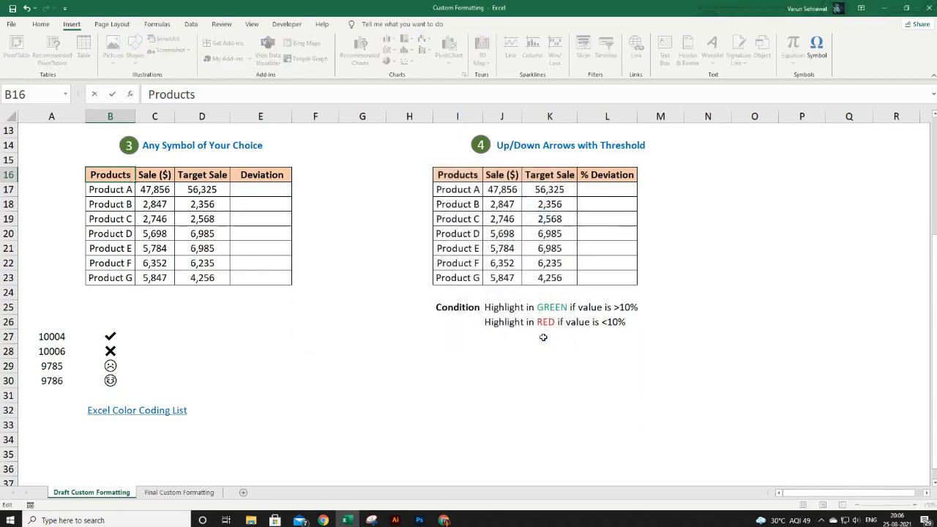
left_click(264, 176)
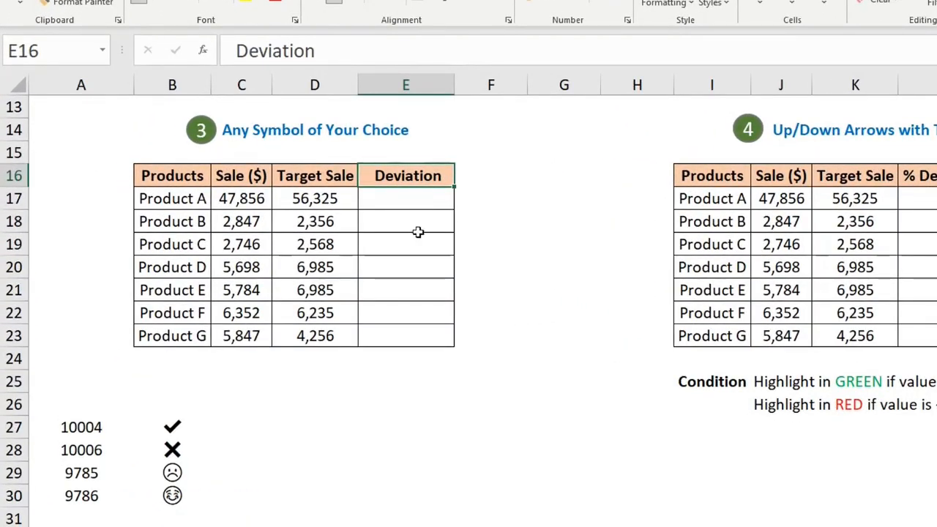
Append the B30 smiley to the sad face in B29, copy both symbols together, and remove the added smiley from B29.
double_click(185, 496)
double_click(188, 495)
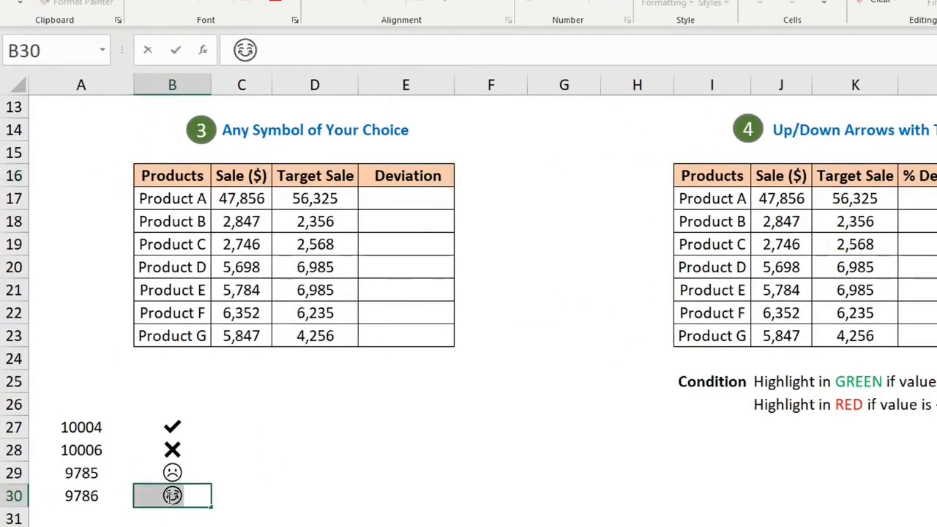
key("ctrl+c")
double_click(198, 475)
key("ctrl+v")
left_click_drag(198, 474, 135, 473)
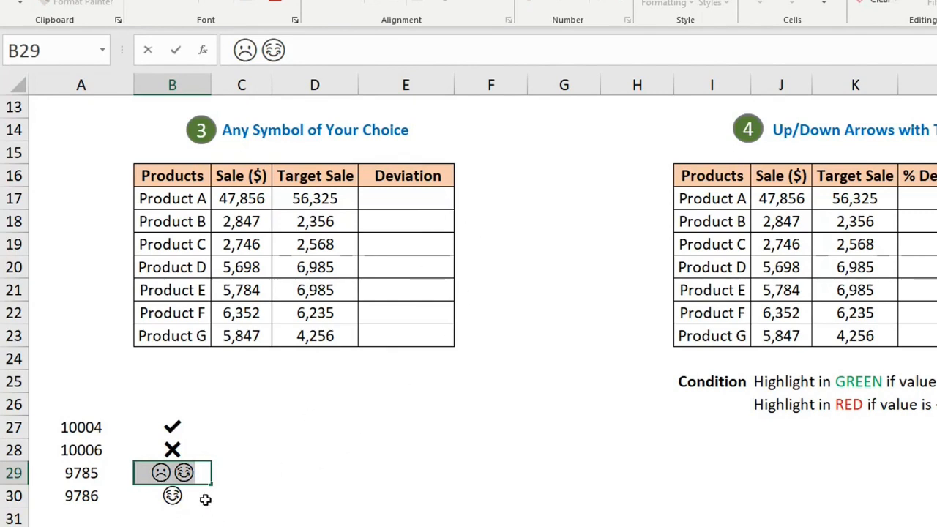
left_click(204, 474)
key("BackSpace")
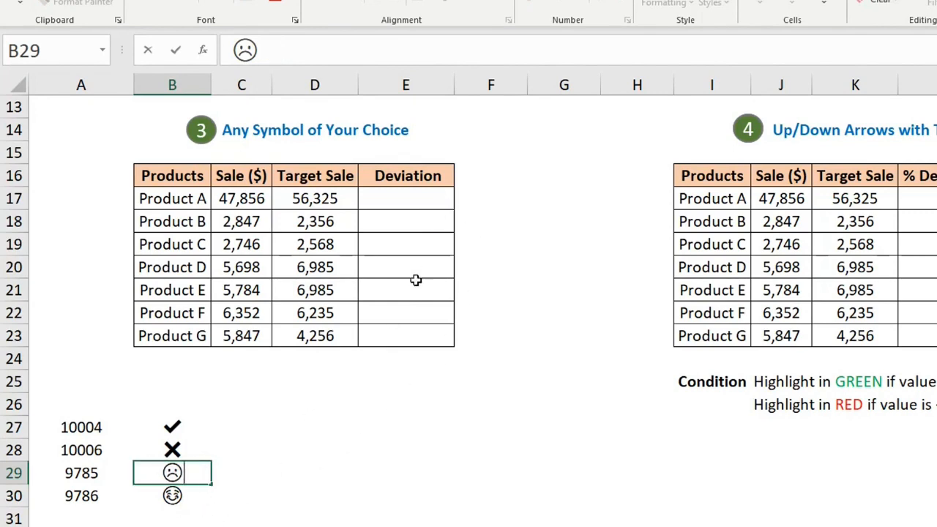
Enter =C17-D17 in cell E17 of the third table and fill the formula down to E23.
left_click(408, 201)
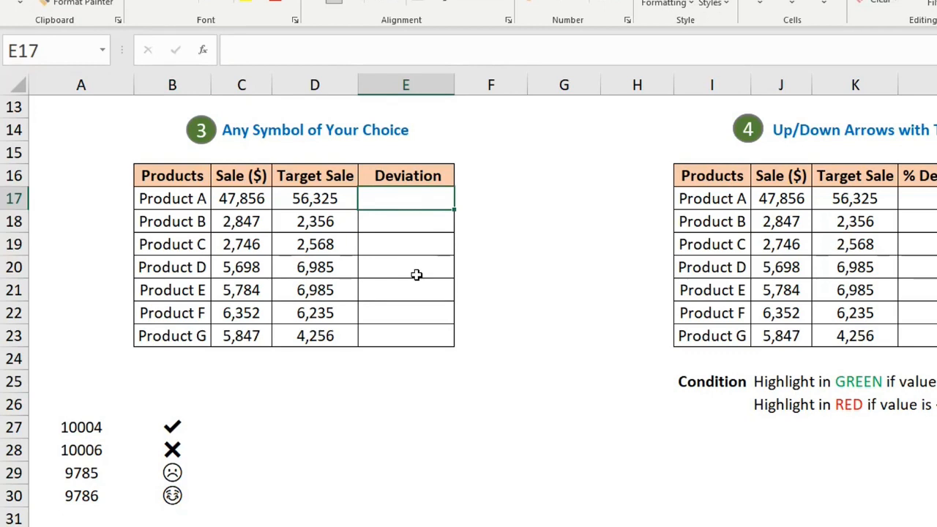
type("=")
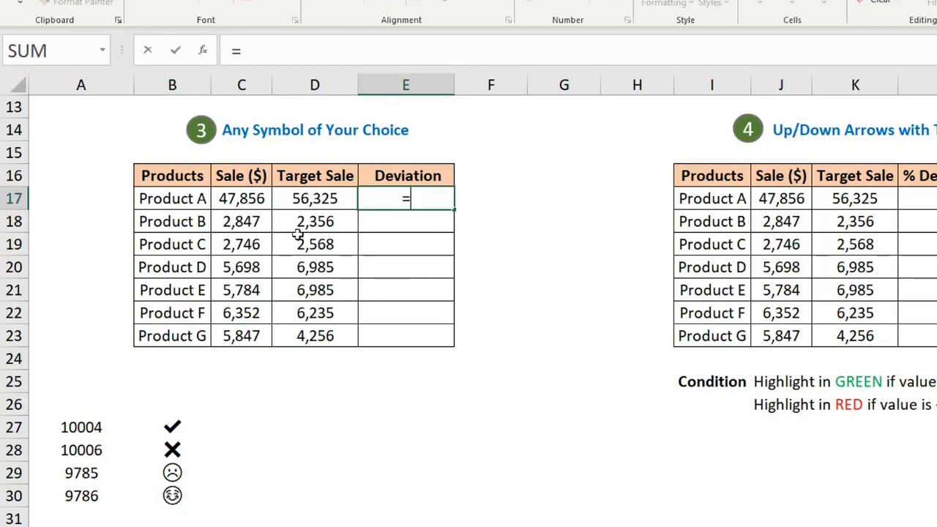
left_click(246, 202)
type("-")
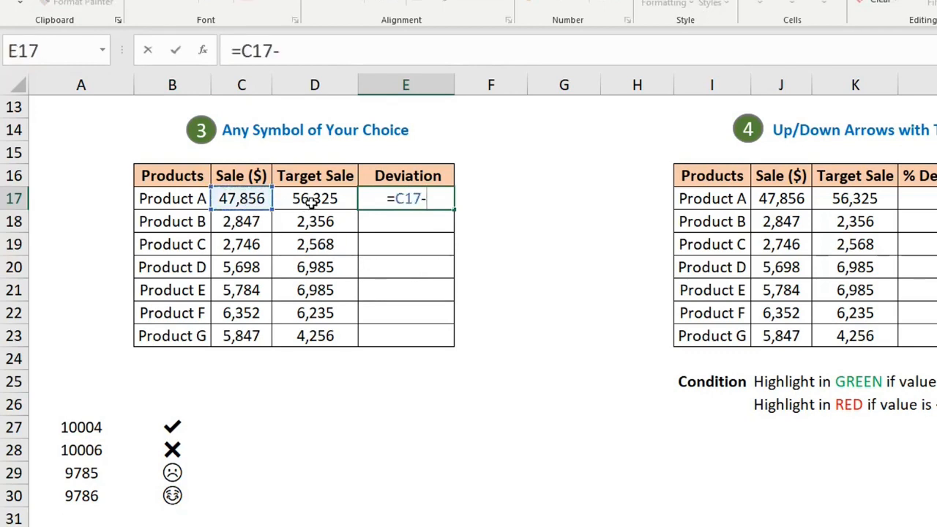
left_click(307, 198)
key("Return")
left_click(437, 194)
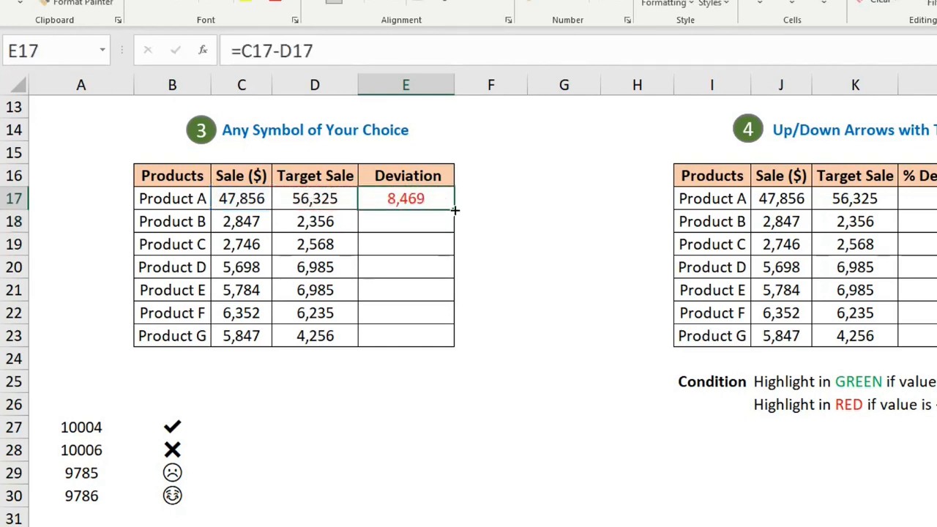
left_click_drag(454, 210, 448, 341)
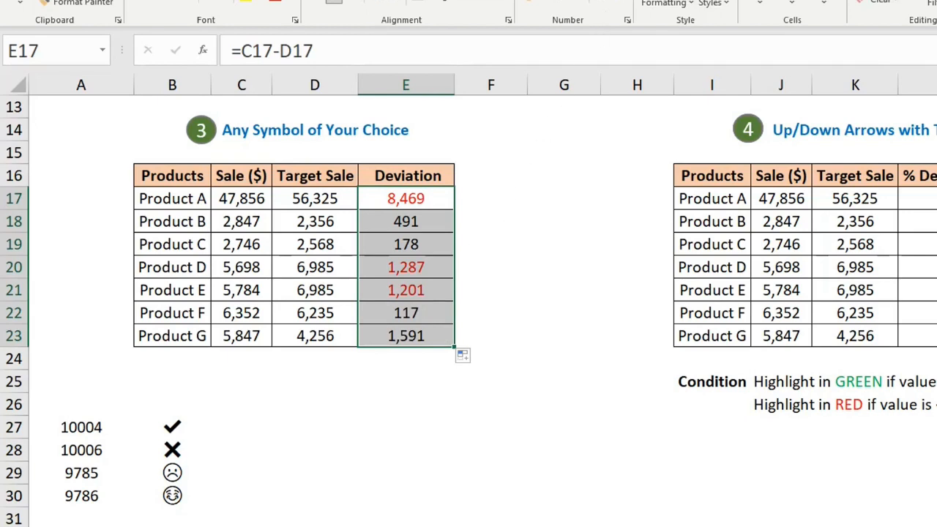
Set the number format of the Deviation cells E17:E23 to General and select the range again.
left_click(622, 1)
left_click(612, 7)
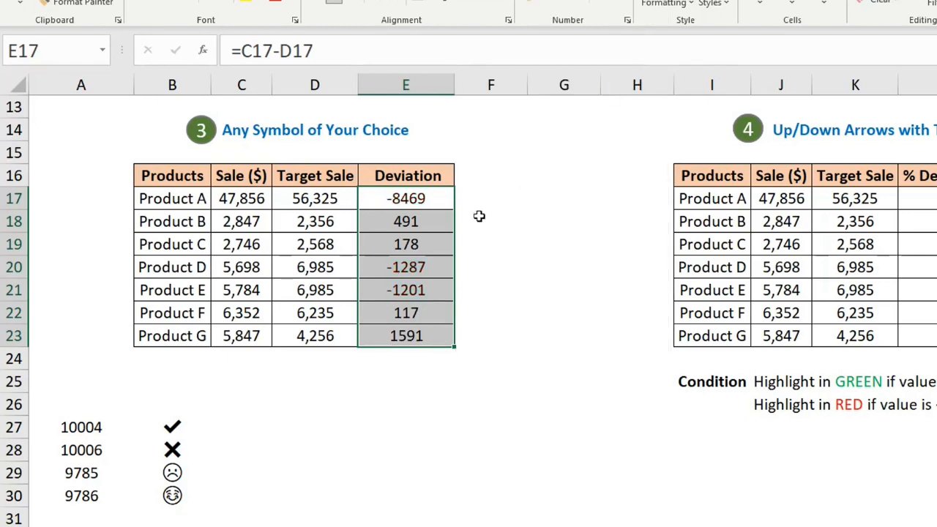
left_click(423, 199)
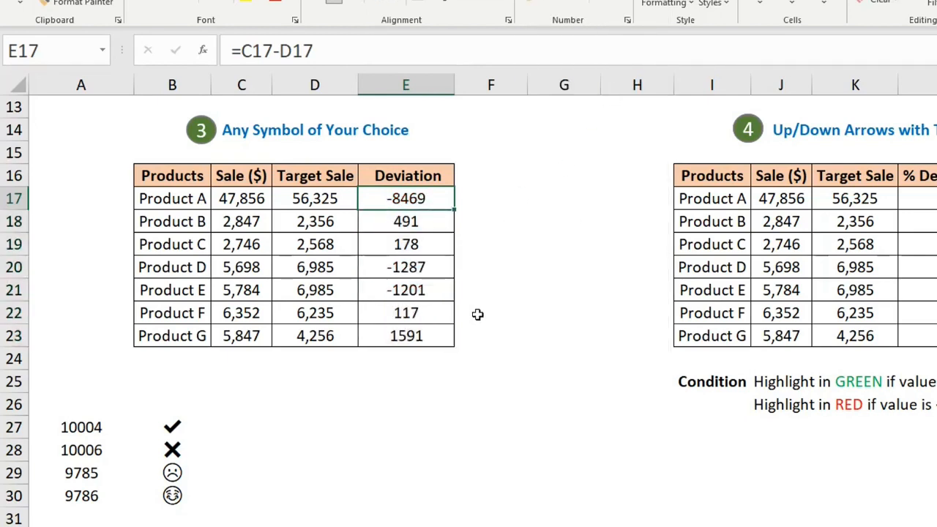
left_click_drag(428, 196, 433, 325)
right_click(415, 198)
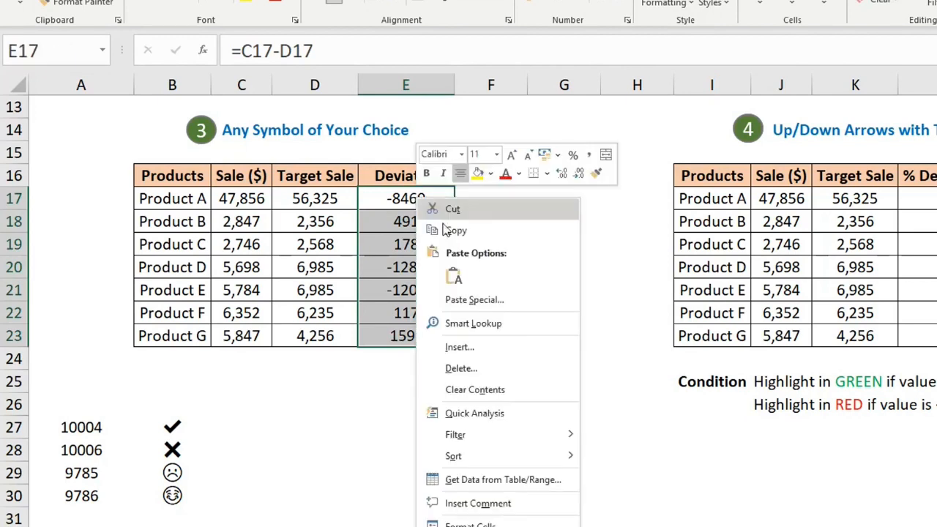
left_click(468, 524)
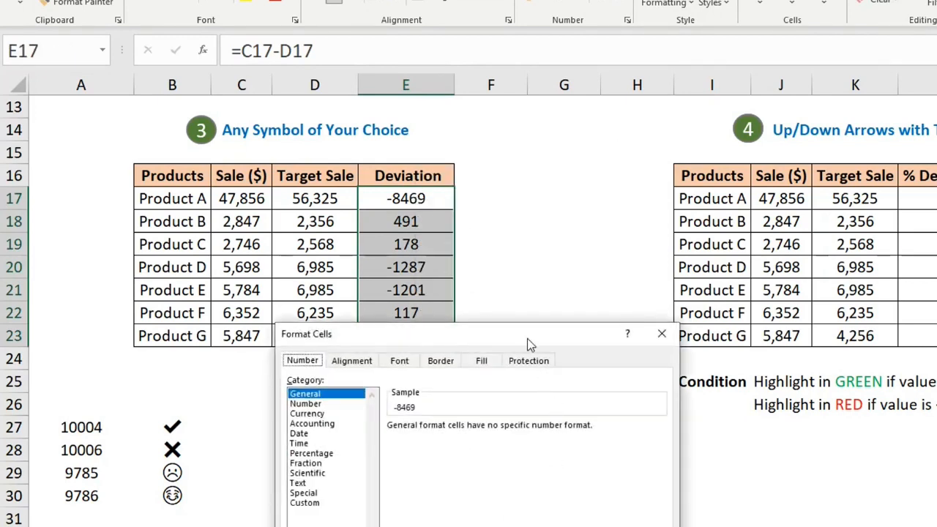
left_click_drag(527, 338, 736, 116)
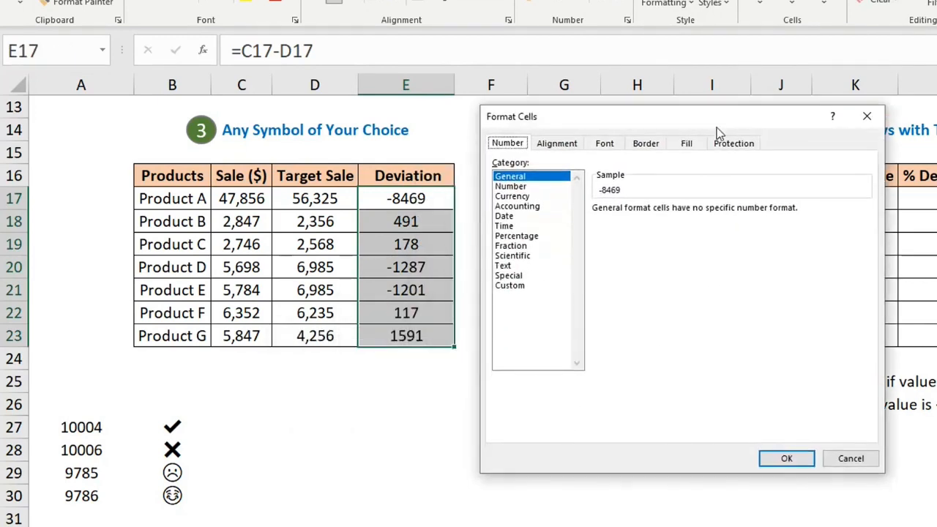
left_click(849, 458)
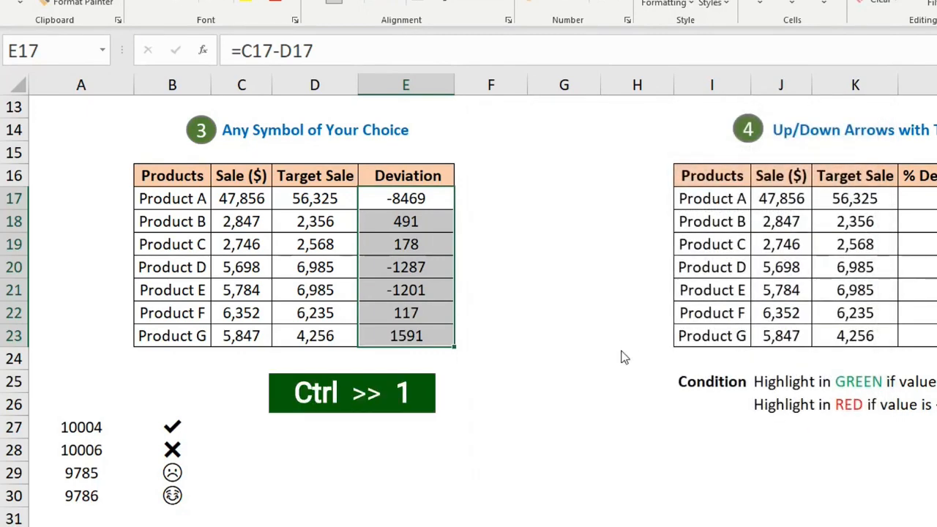
Open the Custom number format settings for the selected deviation cells E17:E23.
key("ctrl+1")
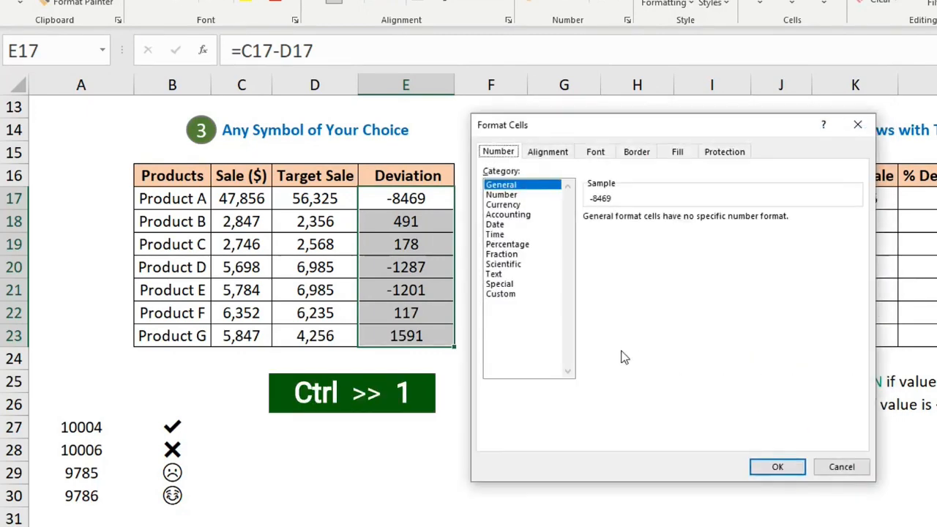
left_click(513, 297)
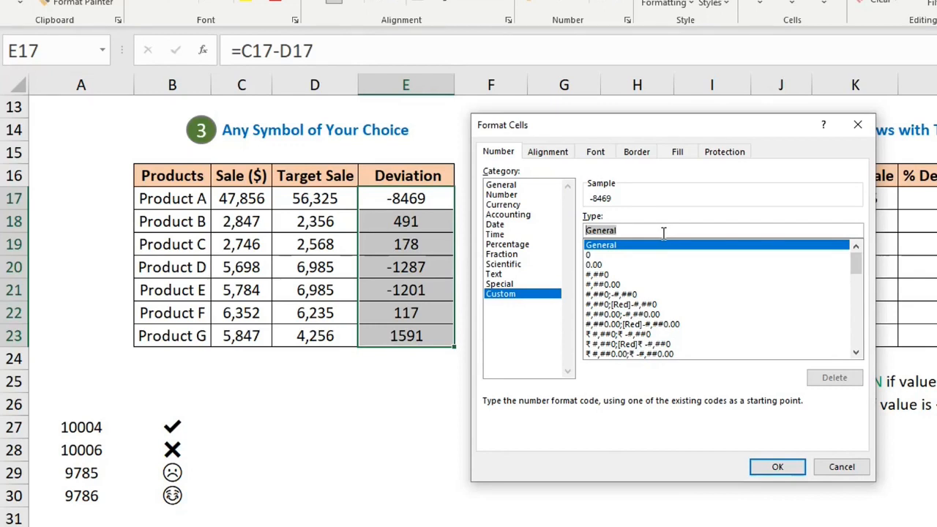
Write the section pattern Positive;Negative;Zero;Text as the custom format code, and clear it.
type("P")
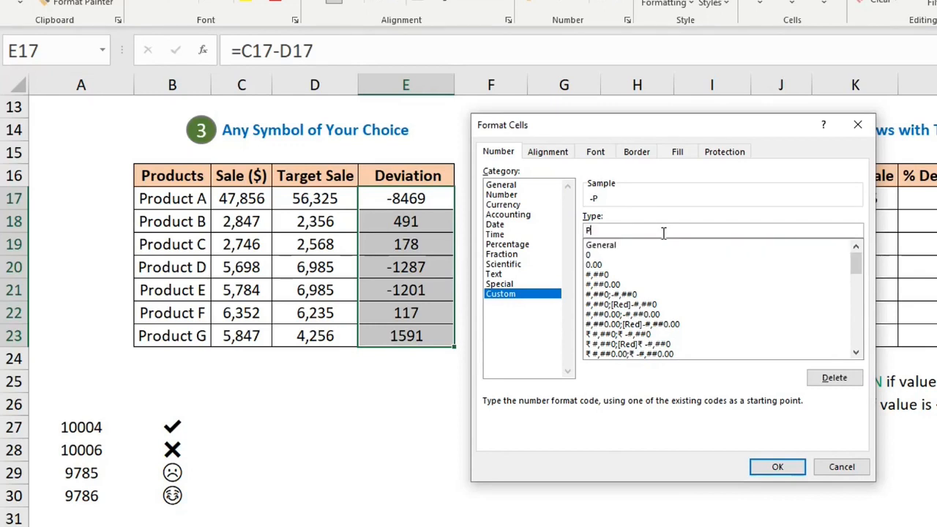
type("ositive")
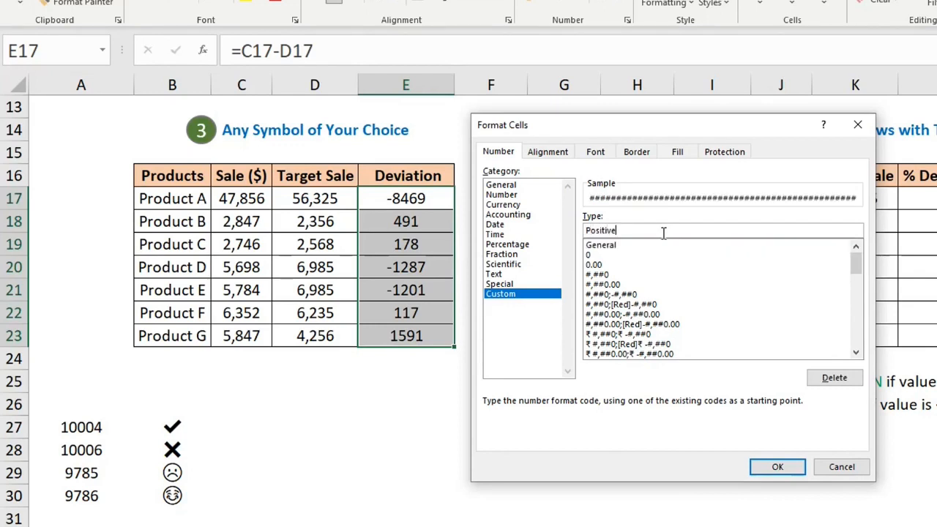
type(";Negative")
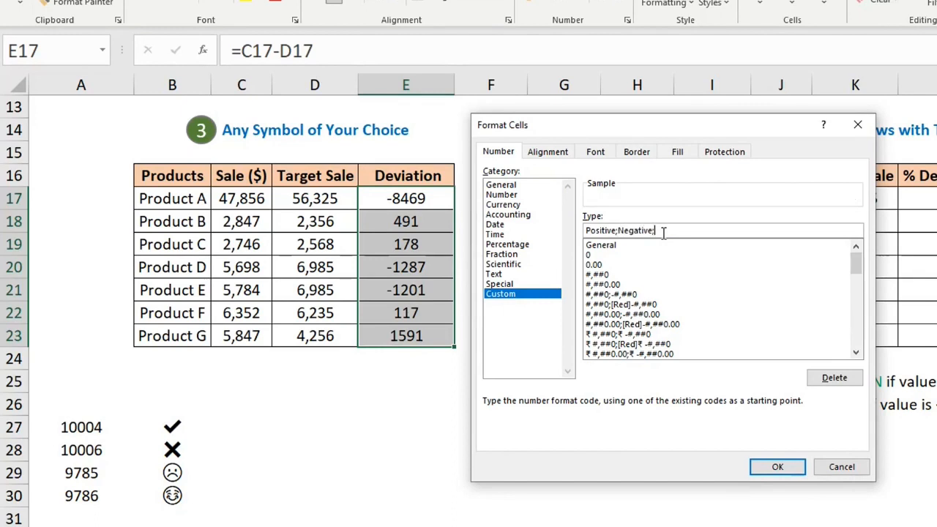
type(";Zero;Text")
double_click(701, 231)
key("BackSpace")
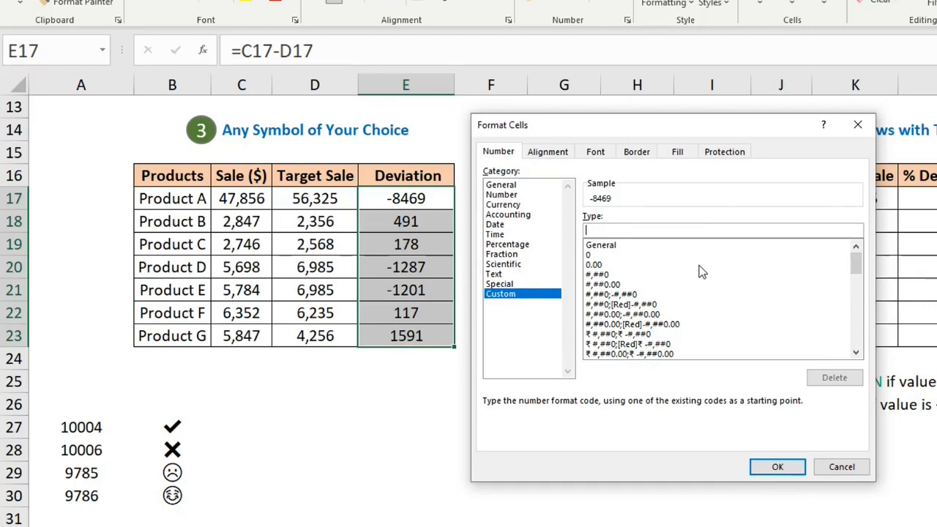
Apply the custom format [green]☺;[red]☹; to the deviation cells, pasting the copied symbols and keeping one face per section.
type("[green]")
type("☹😆")
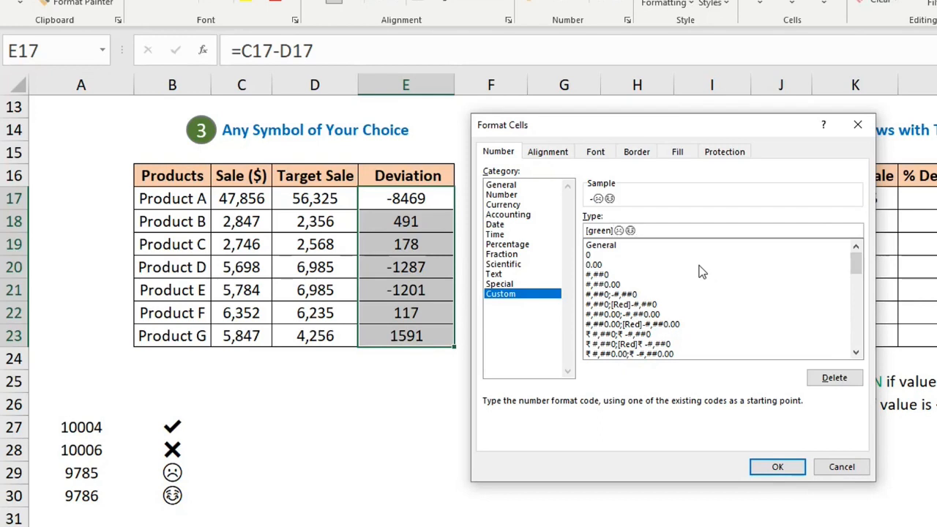
key("BackSpace")
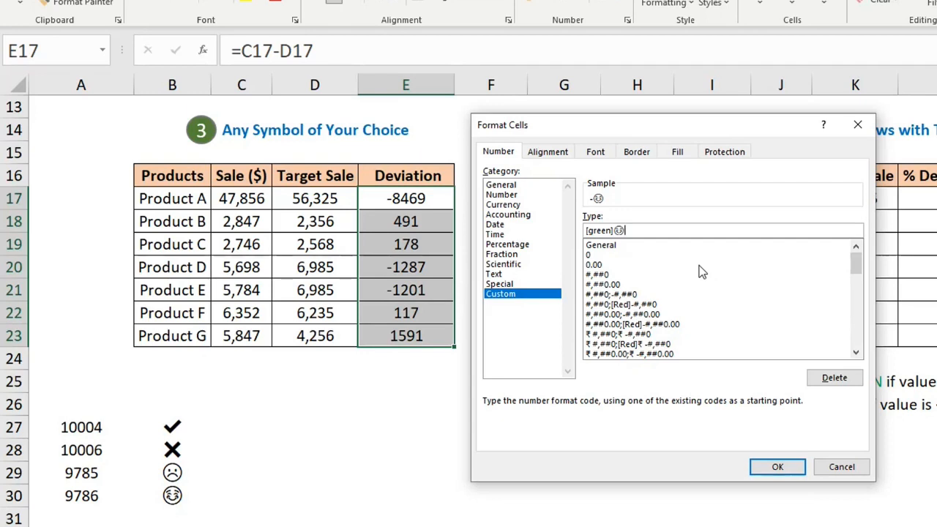
type(";")
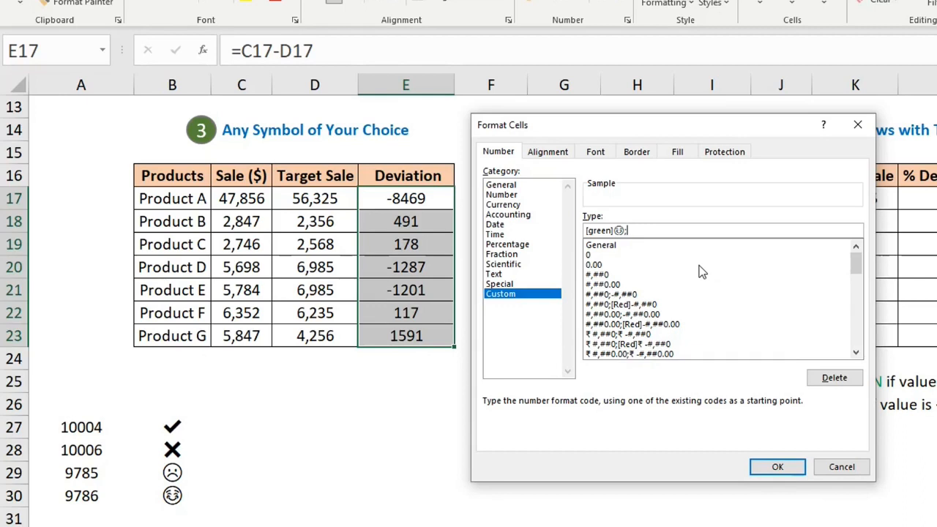
type("[red]")
type("☹☺")
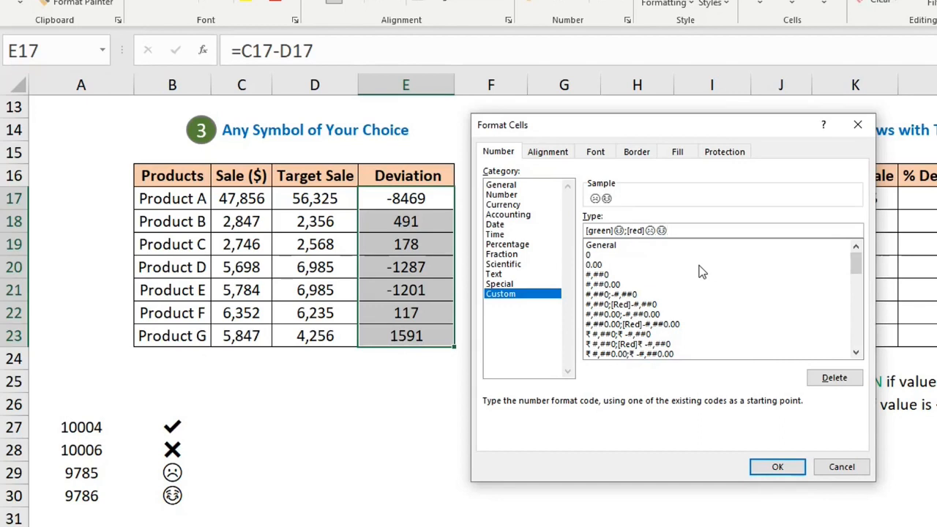
key("BackSpace")
type(";")
left_click(759, 468)
Calculate Product A's % Deviation in L17 of the fourth table with the formula =J17/K17-1.
left_click(432, 176)
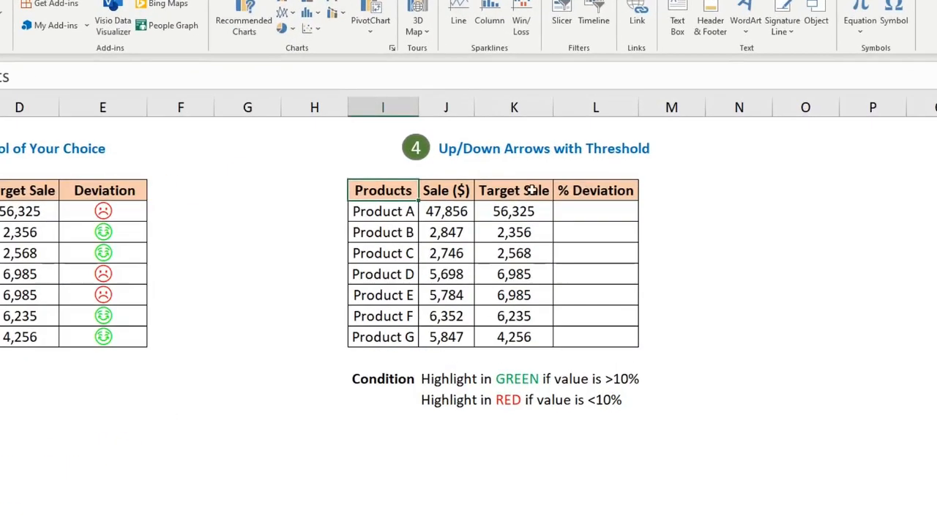
left_click(597, 175)
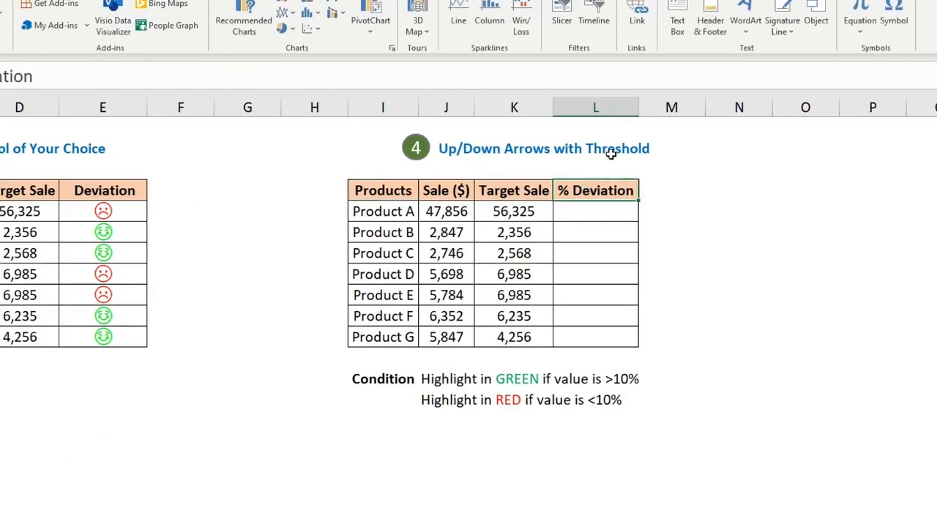
left_click(588, 210)
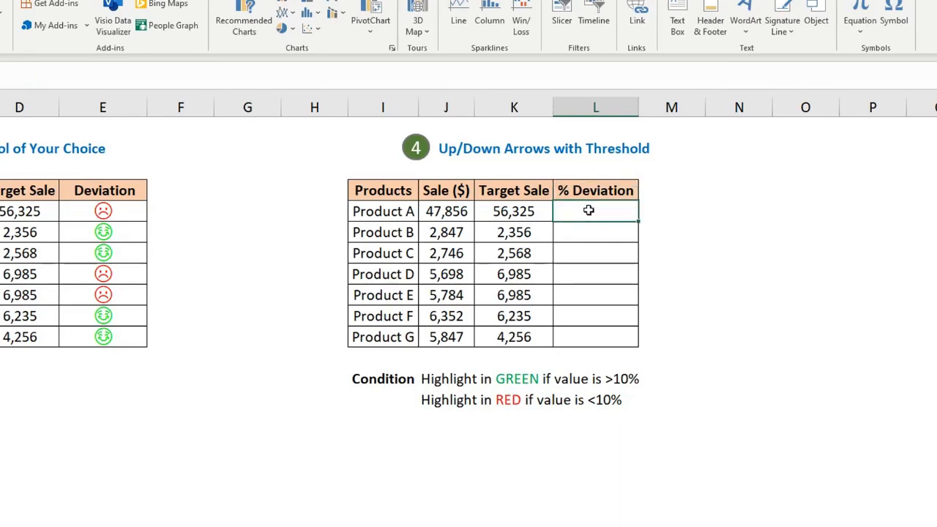
type("=")
left_click(472, 211)
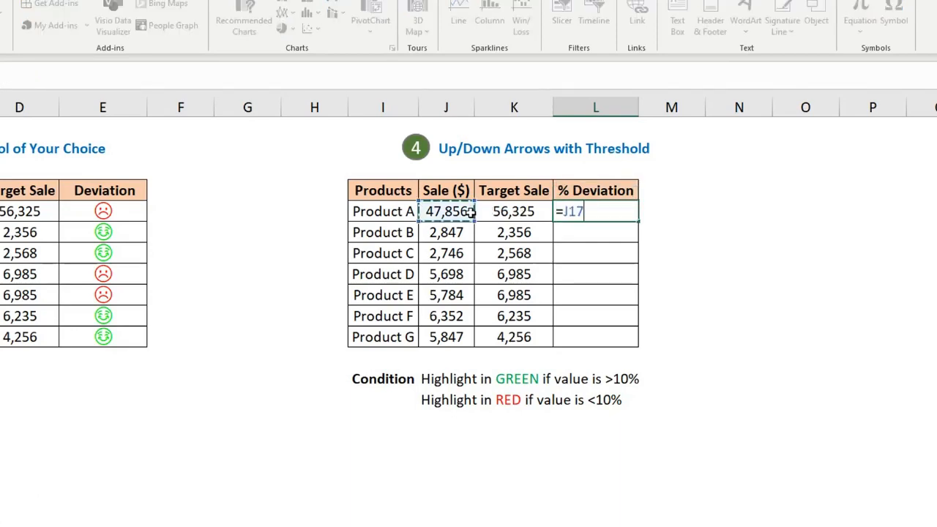
type("/")
left_click(515, 212)
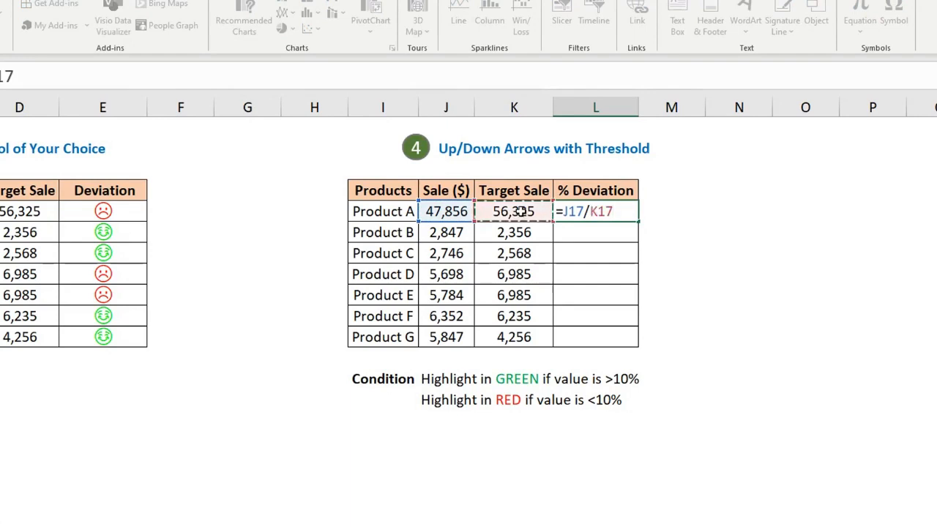
type("-1")
key("Return")
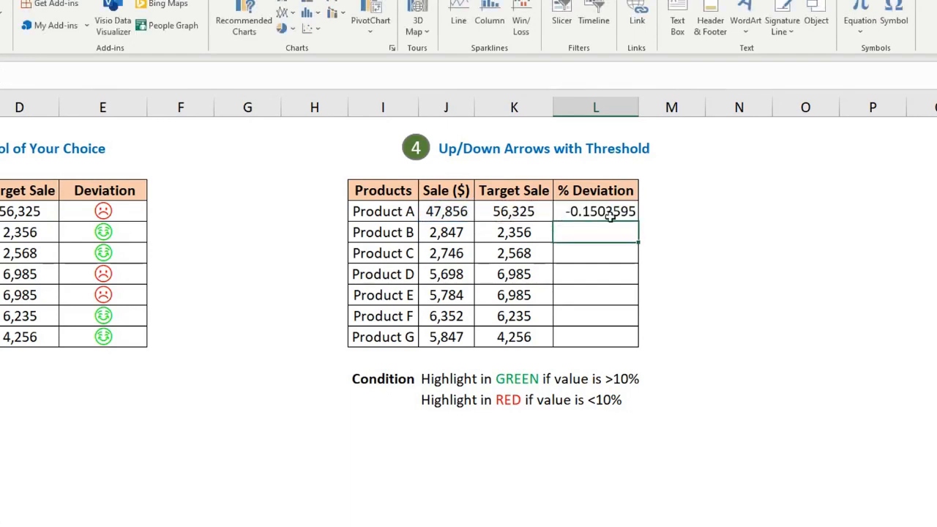
Fill the L17 formula down to L23 and format the % Deviation cells as percentages.
left_click(615, 210)
left_click_drag(637, 221, 622, 338)
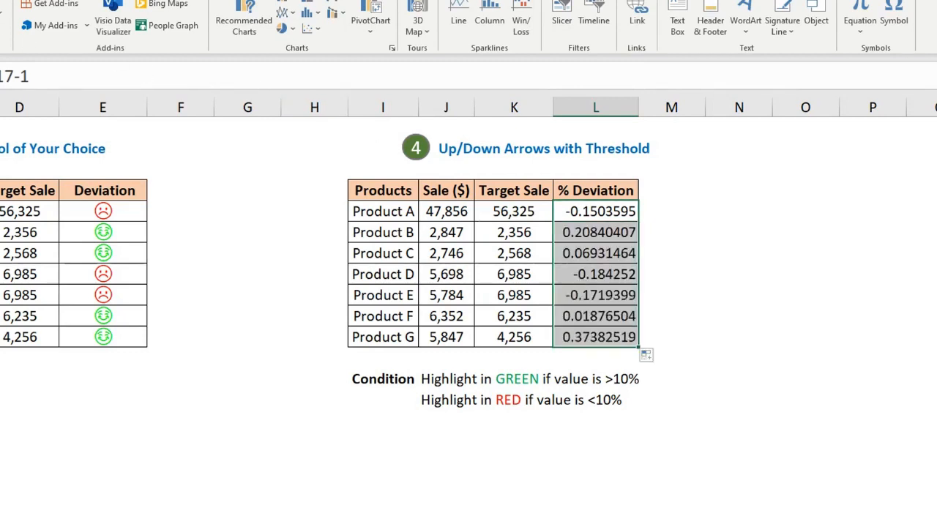
left_click(1, 1)
left_click(243, 26)
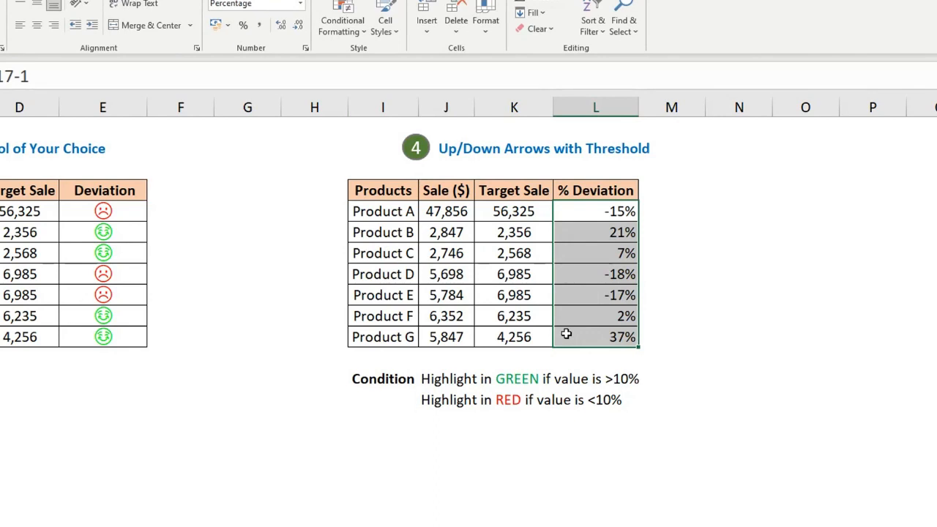
left_click(590, 262)
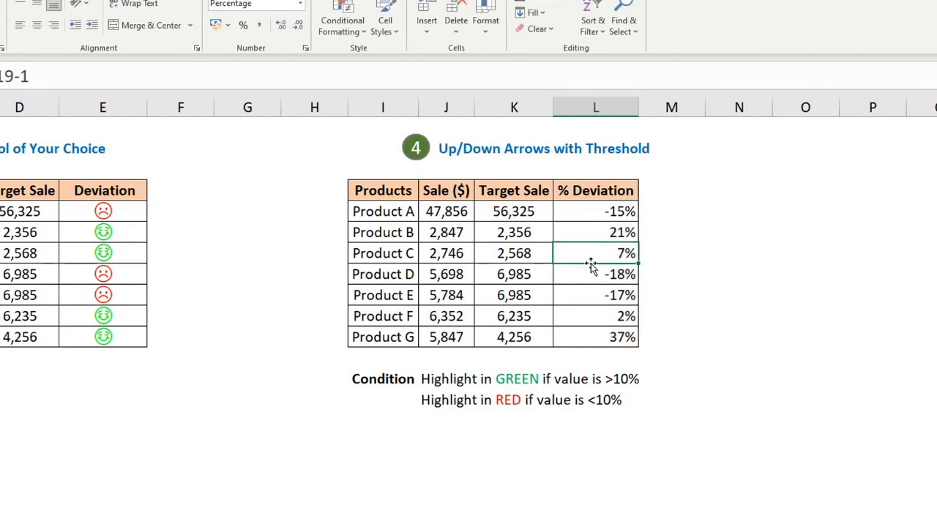
left_click(589, 272)
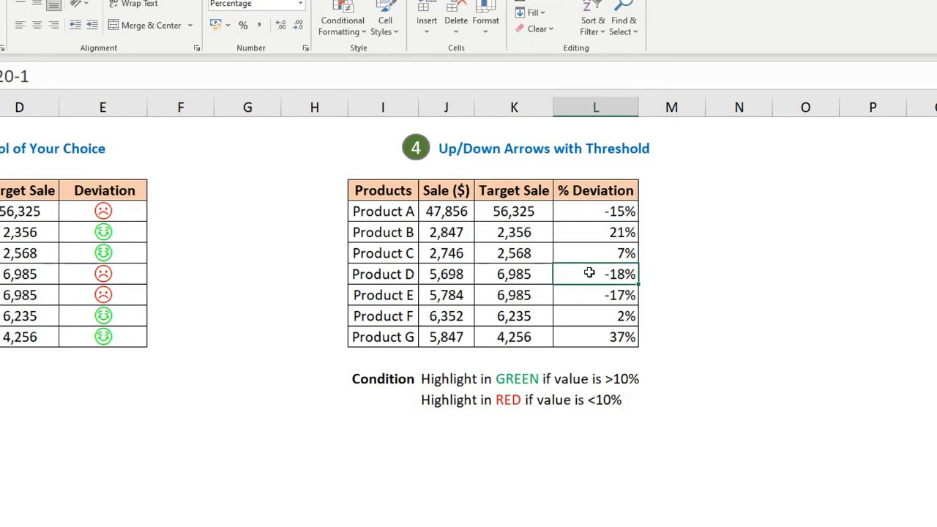
left_click(382, 380)
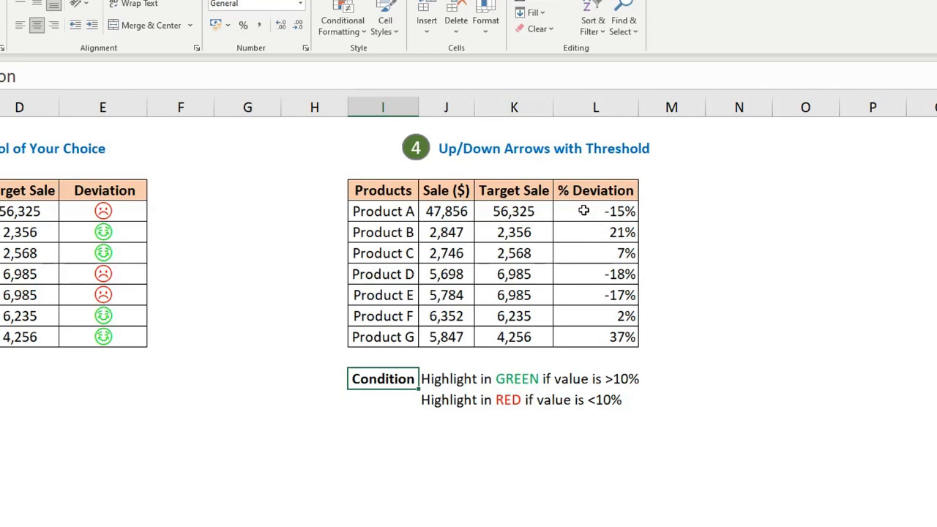
left_click_drag(583, 210, 619, 334)
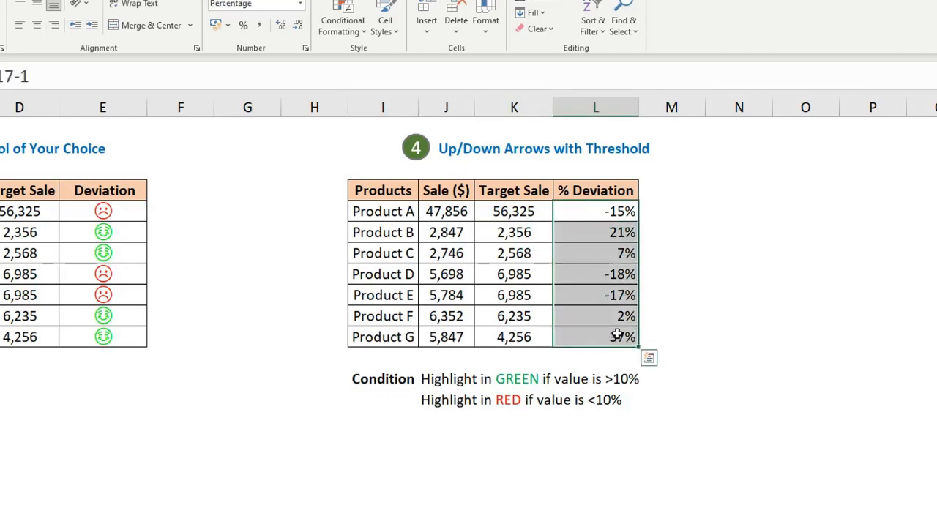
key("ctrl+1")
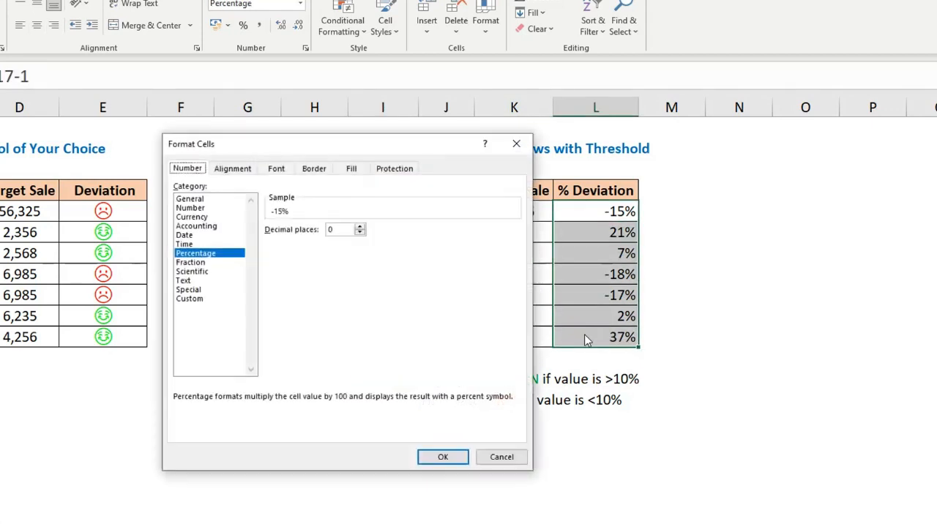
left_click(187, 299)
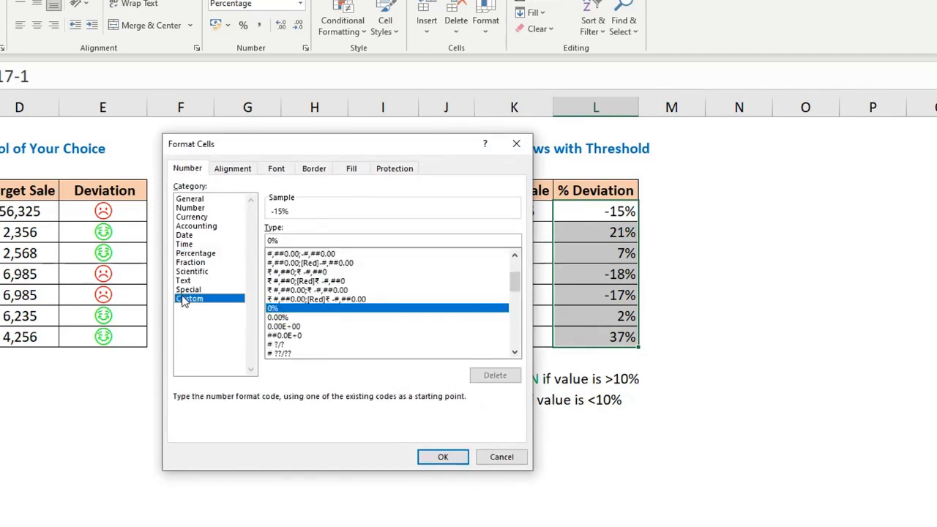
left_click(500, 455)
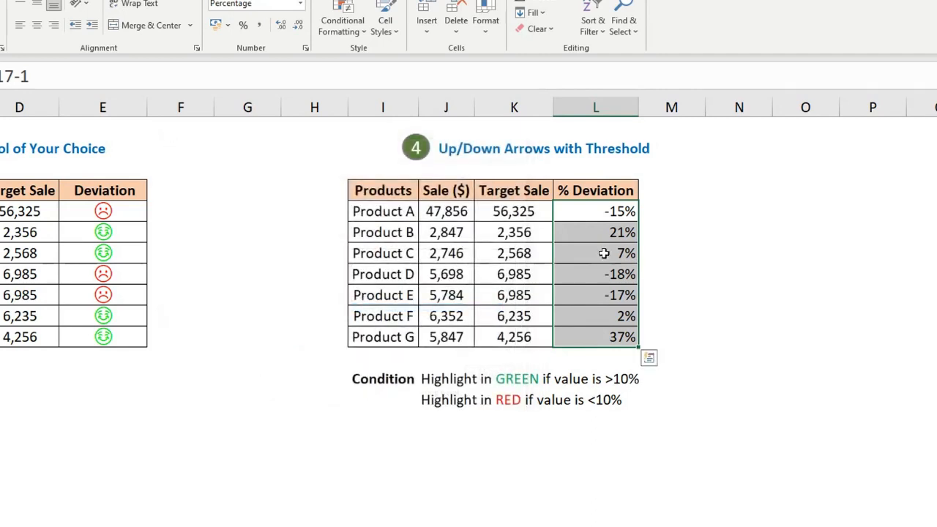
Copy L17:L23, paste the cells as values into N17:N23, and format the pasted values as percentages.
key("ctrl+c")
right_click(740, 210)
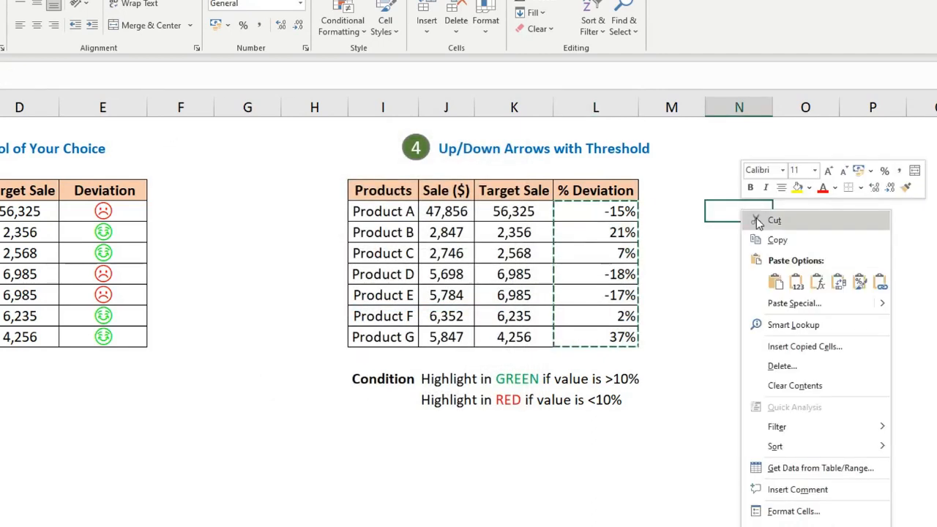
left_click(796, 284)
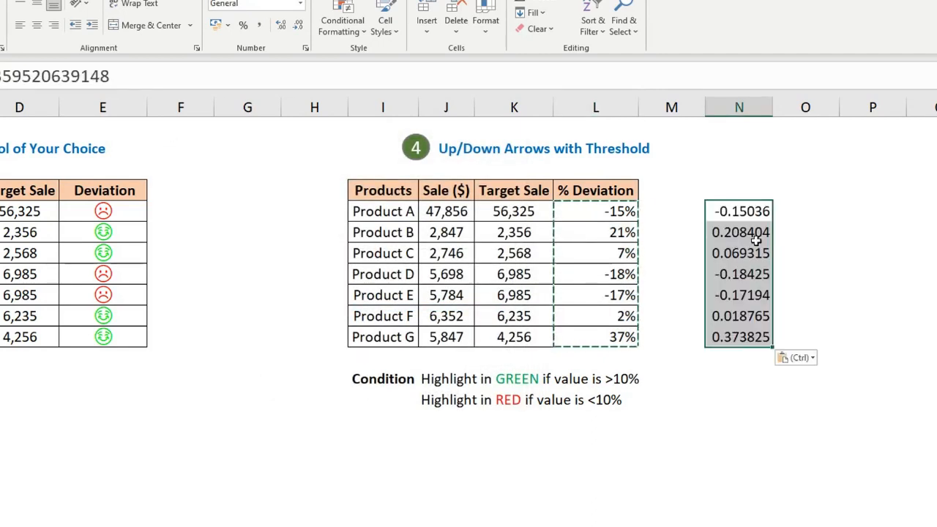
left_click(244, 26)
left_click_drag(595, 212, 593, 335)
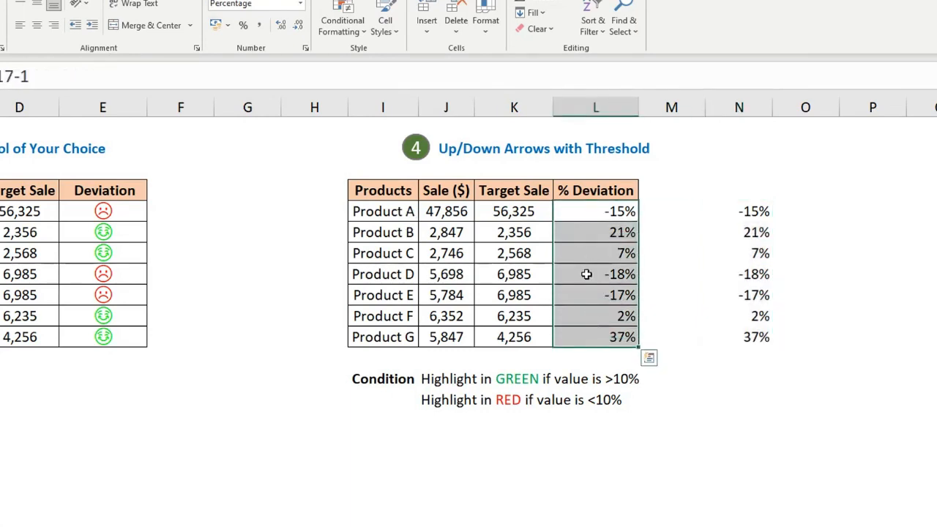
key("ctrl+1")
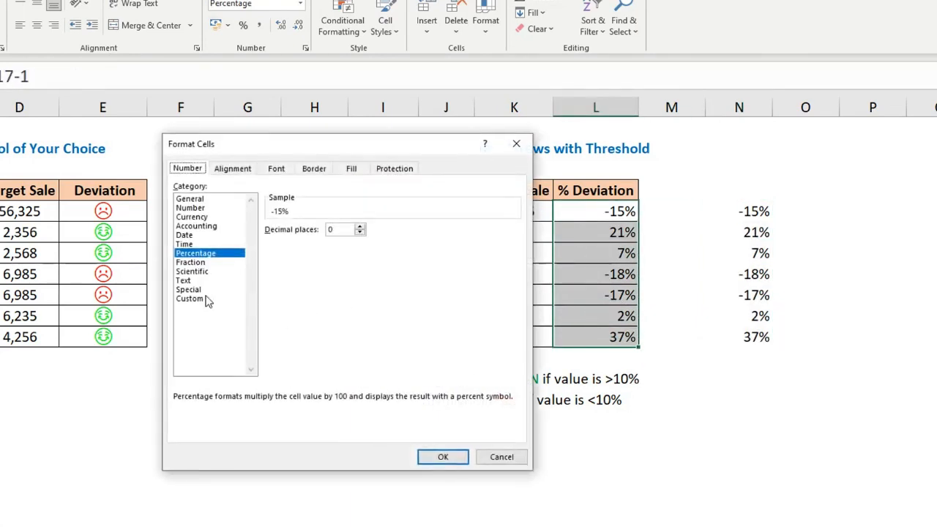
left_click(200, 299)
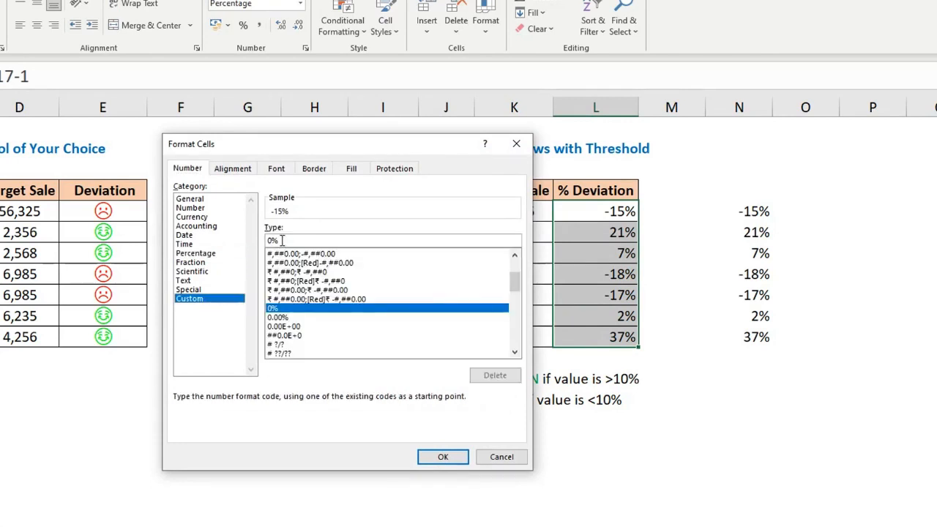
key("BackSpace")
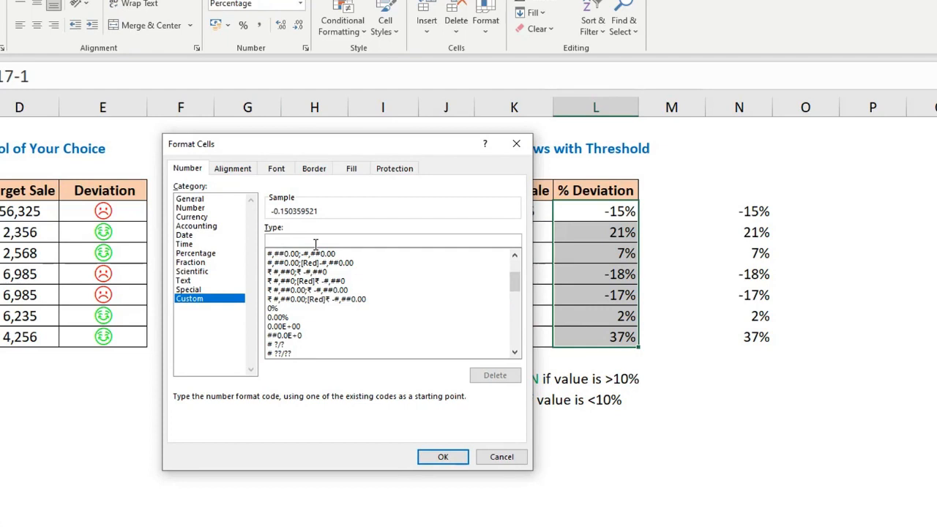
type("[green]")
type("[>0.10")
type("]")
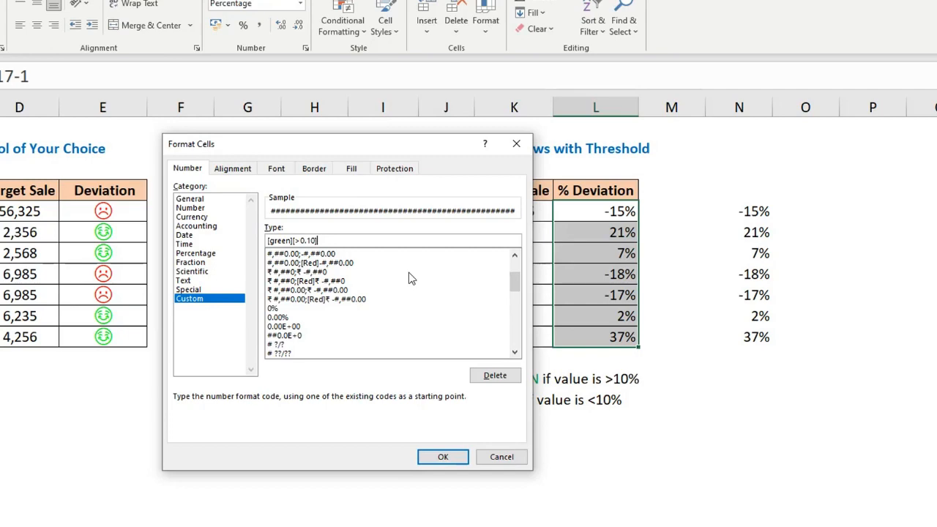
left_click(500, 457)
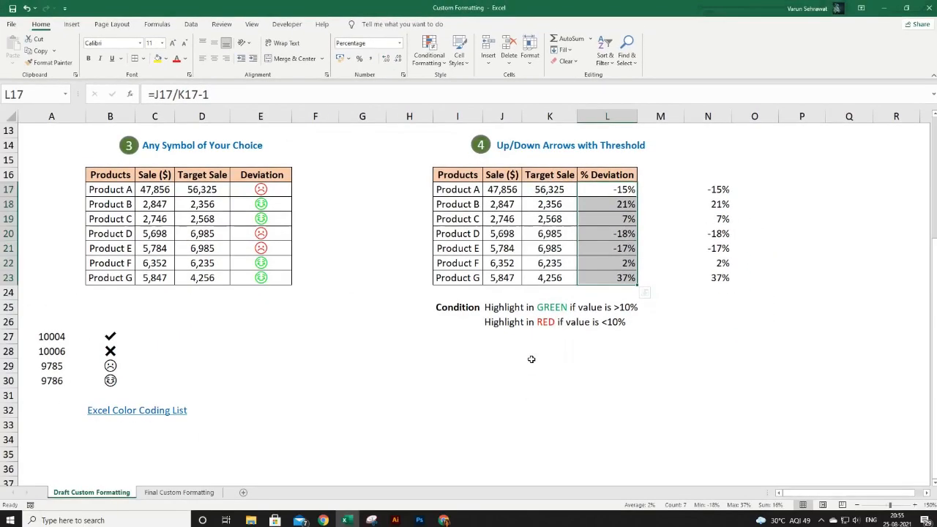
Insert the Black Up-Pointing Triangle ▲ and Black Down-Pointing Triangle ▼ into H17 from Arial's Geometric Shapes subset.
left_click(72, 24)
left_click(407, 190)
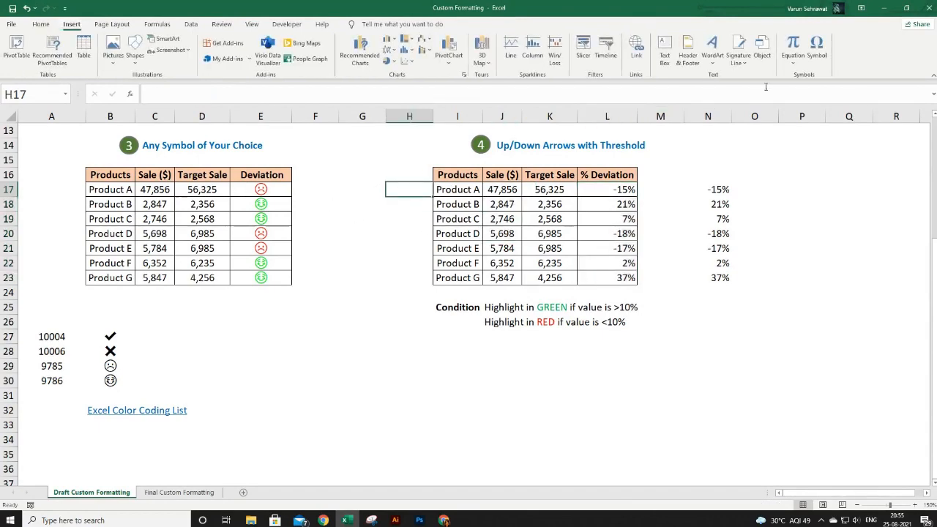
left_click(817, 53)
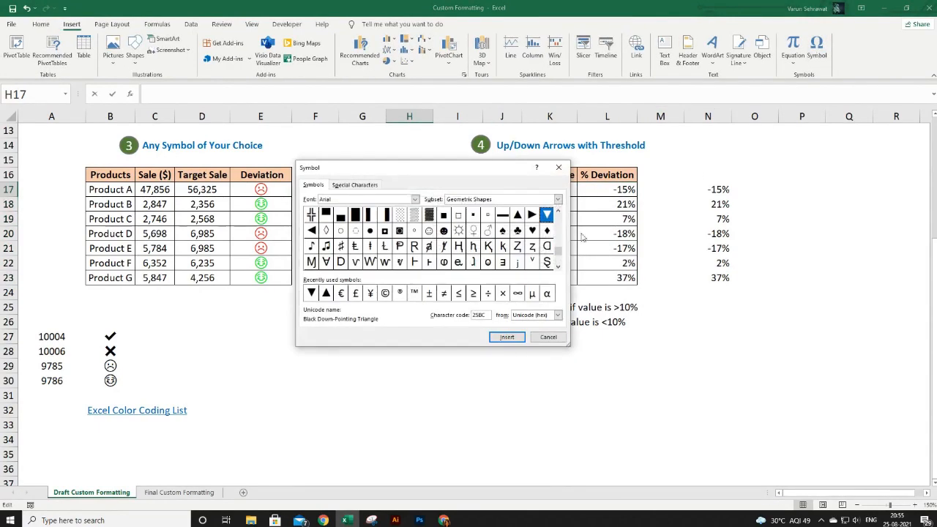
left_click(415, 199)
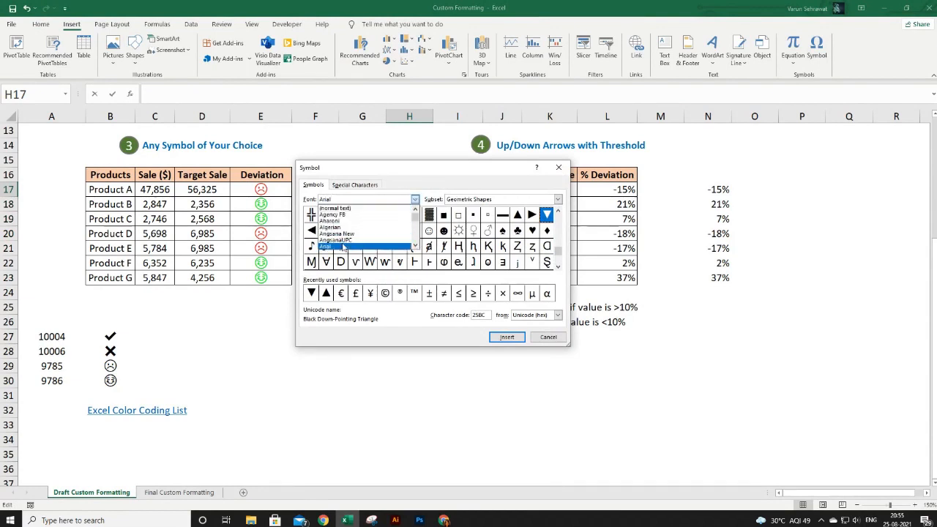
left_click(341, 249)
left_click(557, 199)
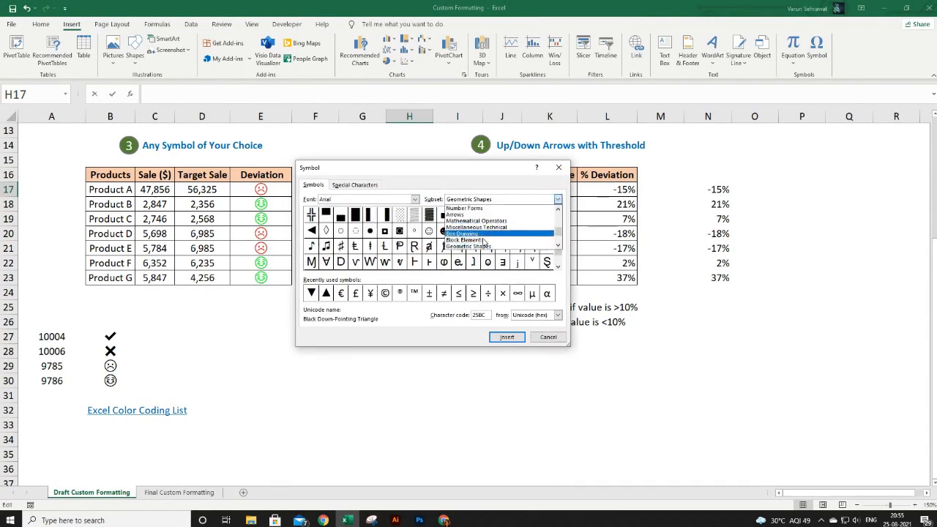
left_click(461, 247)
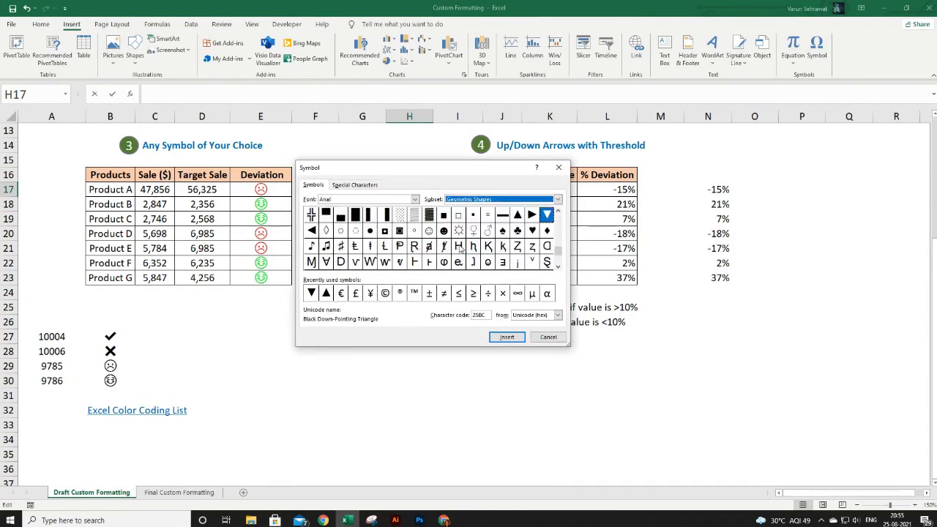
left_click(518, 214)
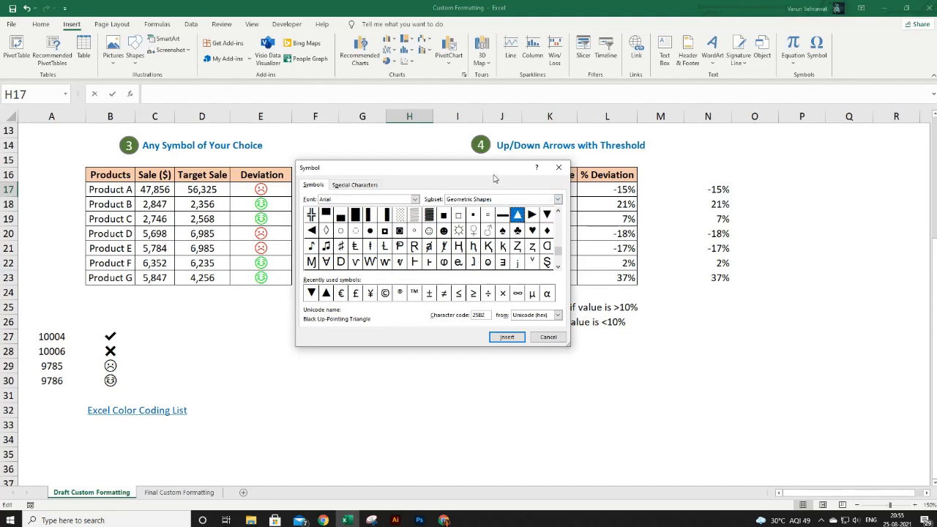
left_click(507, 337)
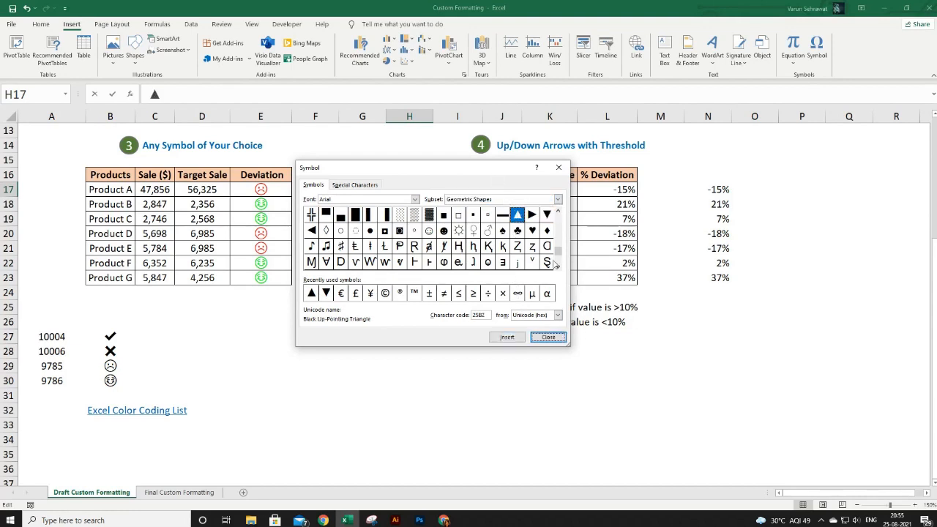
left_click(547, 215)
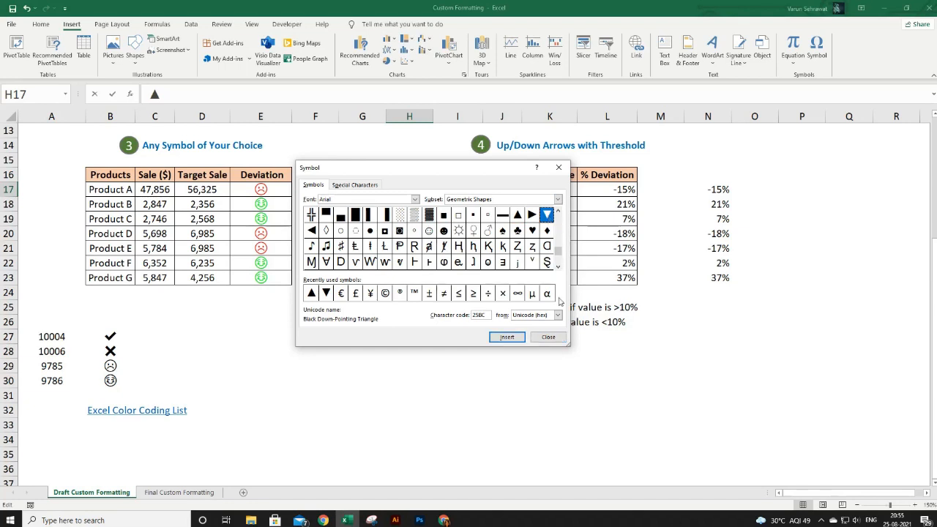
left_click(507, 336)
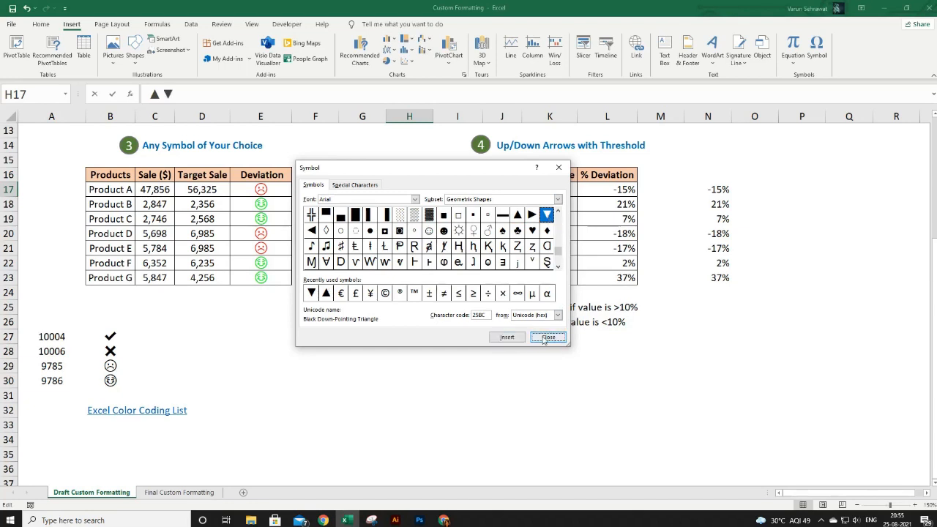
left_click(544, 339)
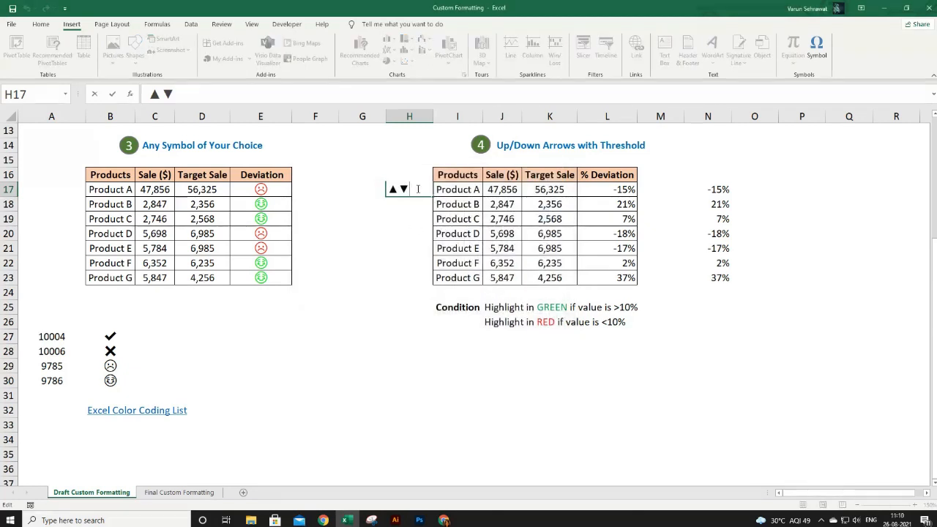
Copy the ▲▼ symbols from H17 and open the custom number format settings for L17:L23 in the fourth table.
key("shift+Left")
key("shift+Left")
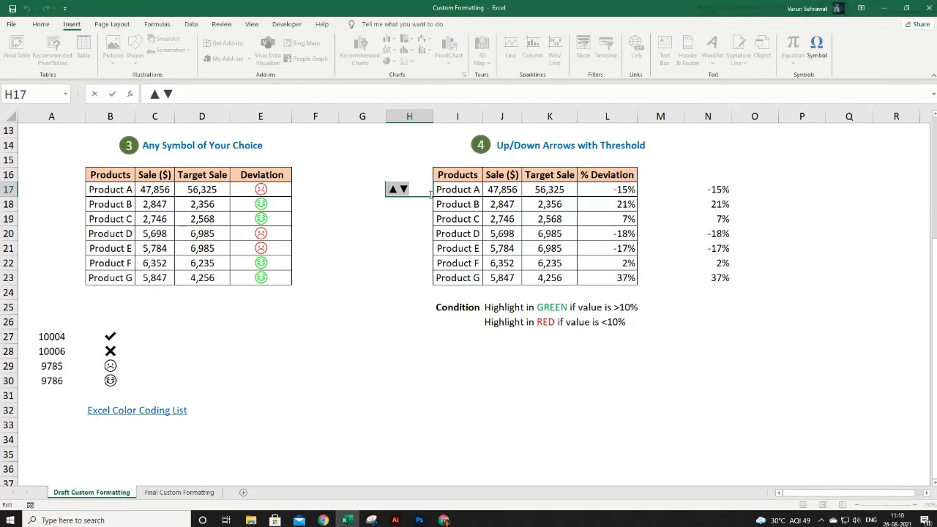
left_click_drag(601, 190, 611, 277)
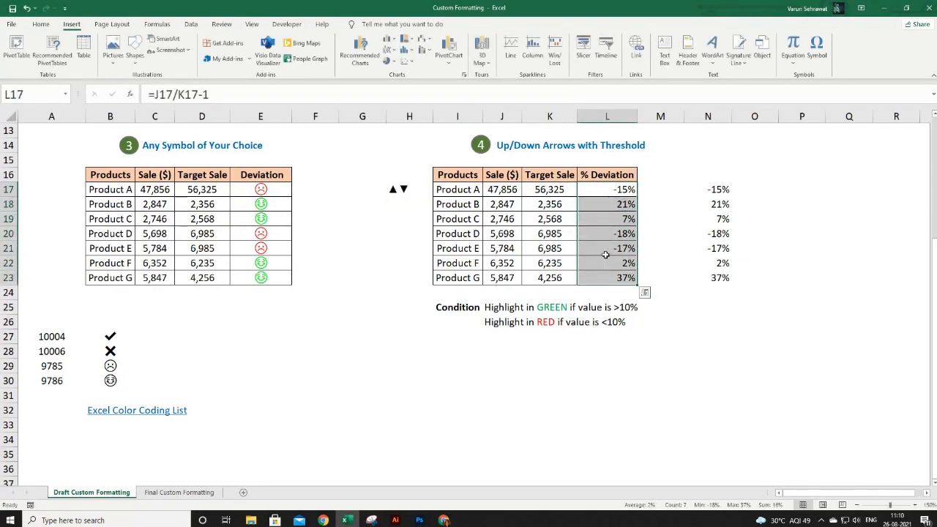
right_click(602, 190)
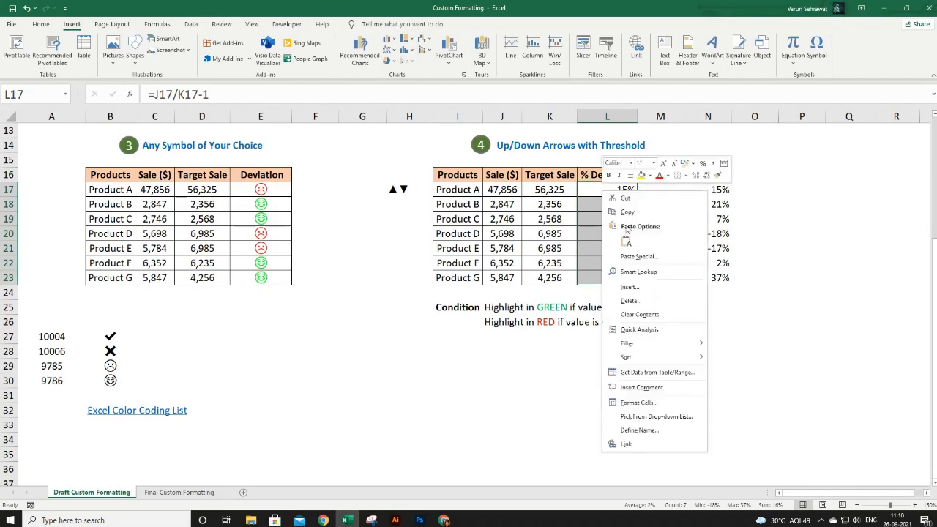
left_click(633, 406)
left_click_drag(622, 272, 427, 137)
left_click(356, 244)
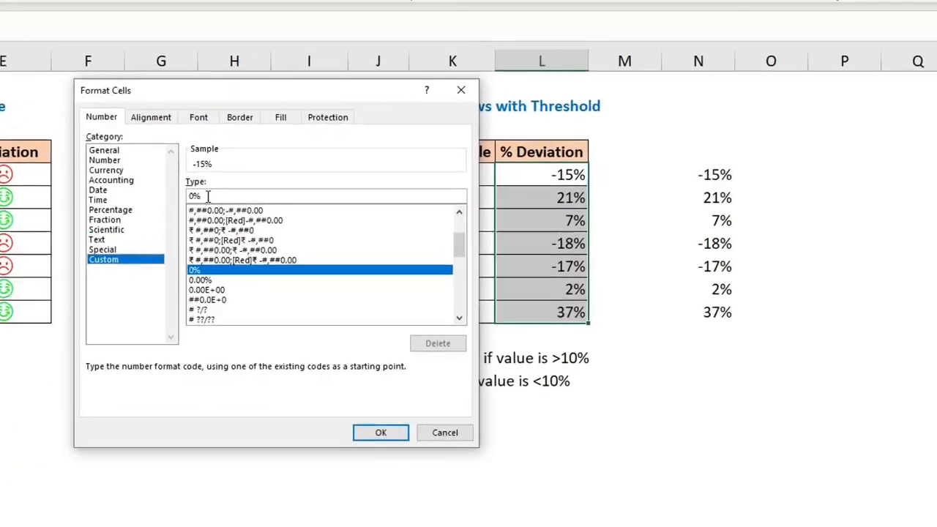
Replace the custom format code with the green up-arrow section [green][>0.10]▲; using the copied symbol.
left_click_drag(207, 196, 181, 196)
type("[")
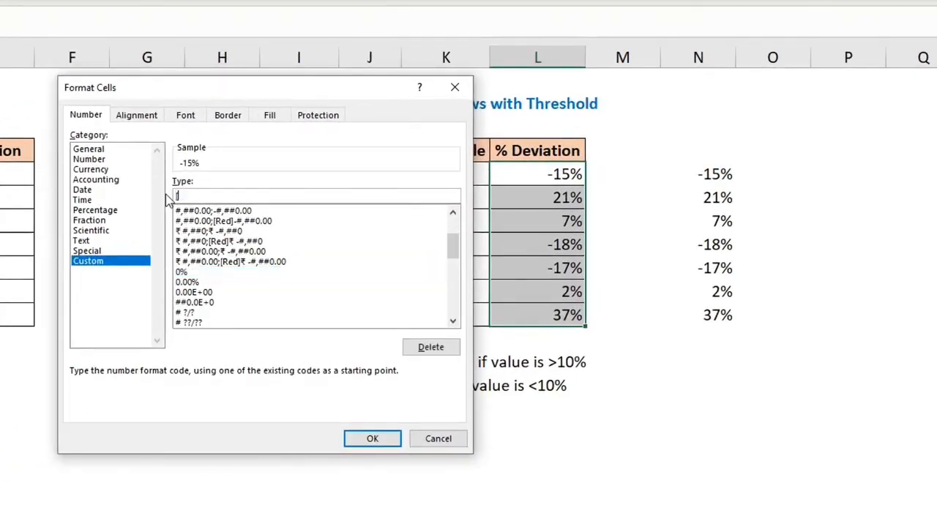
type("green]")
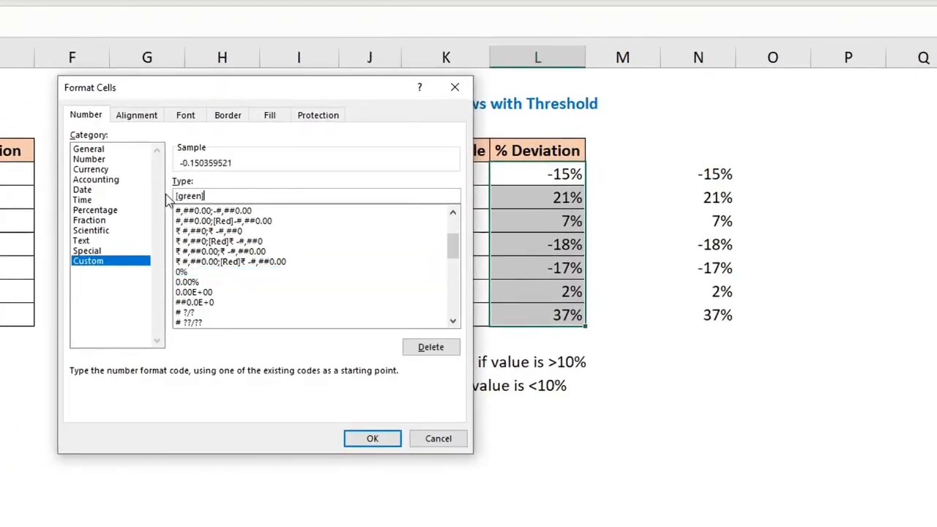
type("[>0.10]")
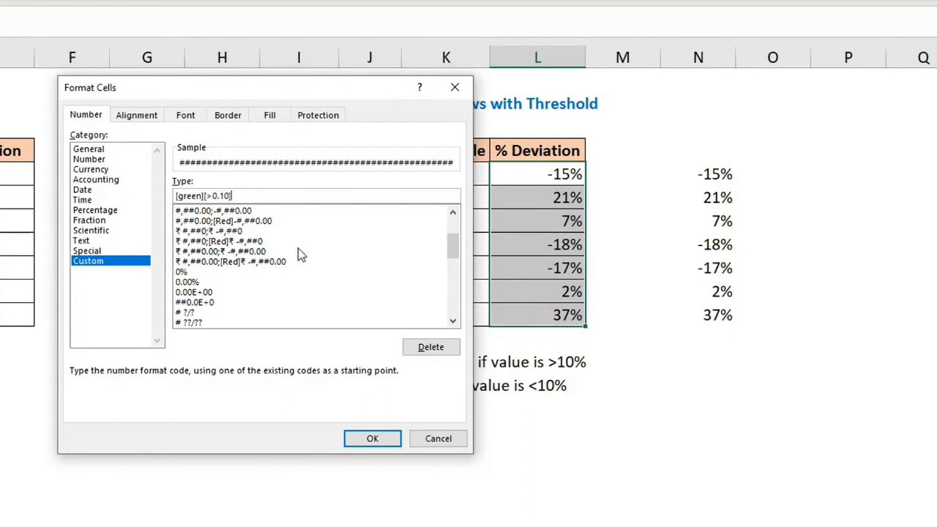
type("▲▼")
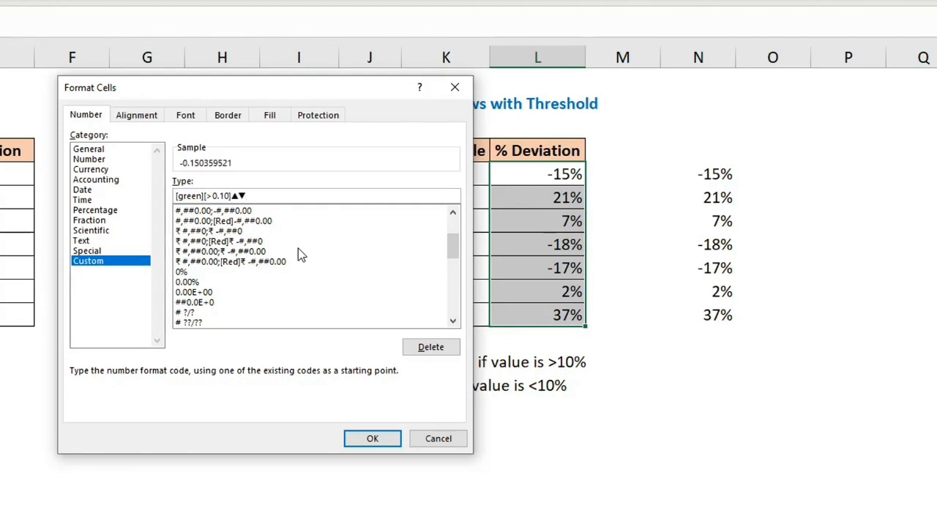
key("BackSpace")
type(";")
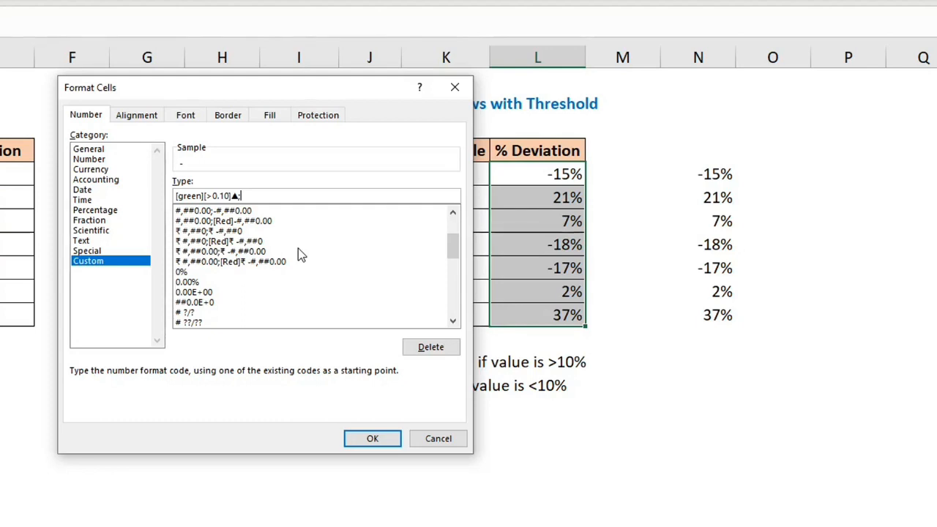
Add the red down-arrow section [red][<-0.10]▼; to the format code and apply it to L17:L23.
type("[red]")
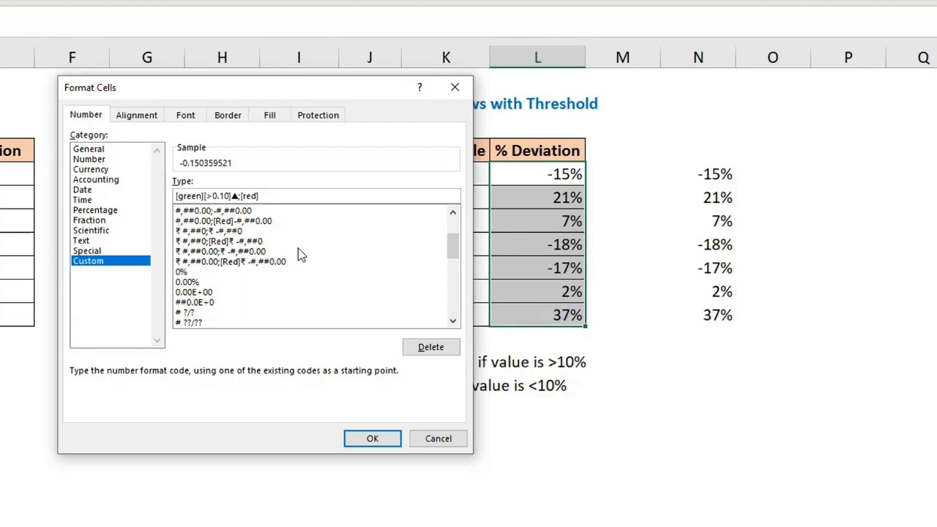
type("[<-0.10]")
key("ctrl+v")
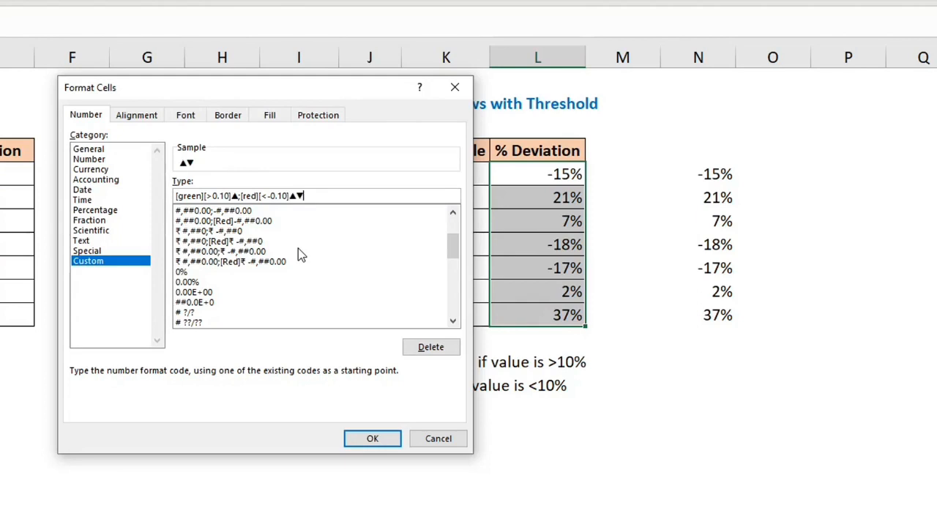
key("Left")
key("BackSpace")
type(";")
left_click(366, 437)
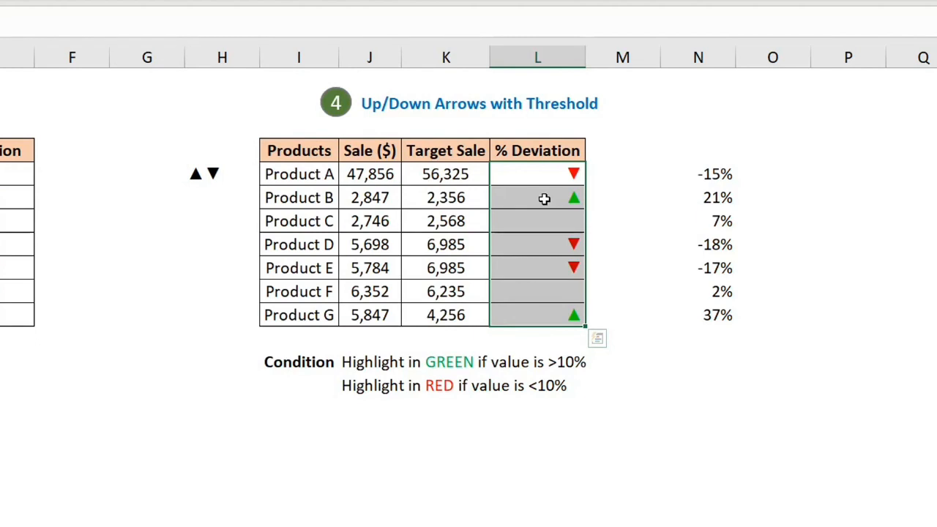
Compare the percentages in N17:N23 with the arrows in L17:L23 for values above, below and within the 10% threshold.
left_click(710, 196)
left_click_drag(660, 195, 576, 201)
left_click_drag(707, 313, 578, 314)
left_click_drag(712, 262, 571, 242)
left_click(695, 172)
left_click_drag(695, 172, 575, 178)
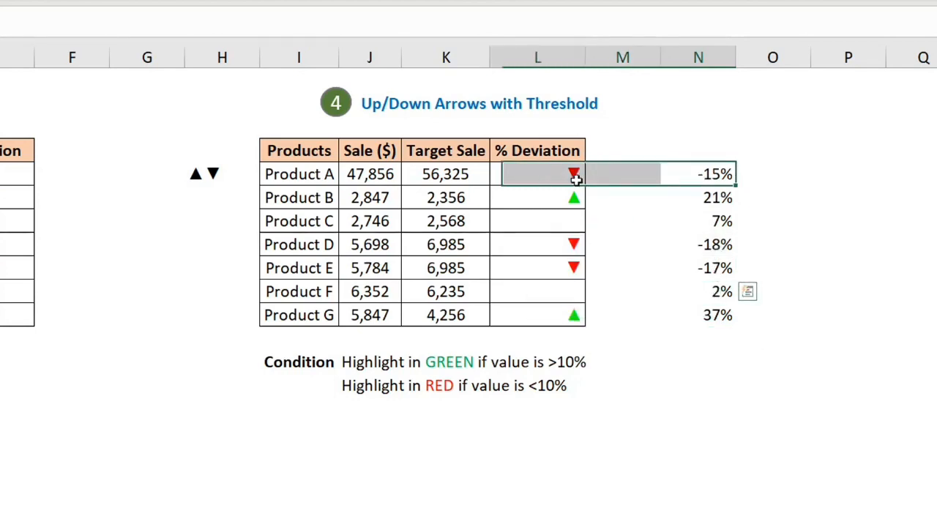
left_click(712, 174)
left_click_drag(722, 219, 556, 223)
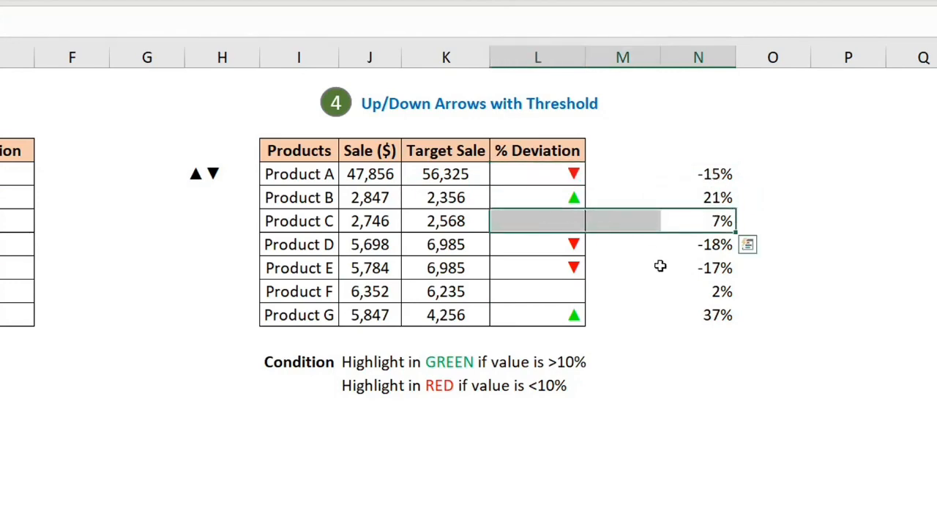
left_click_drag(714, 292, 563, 292)
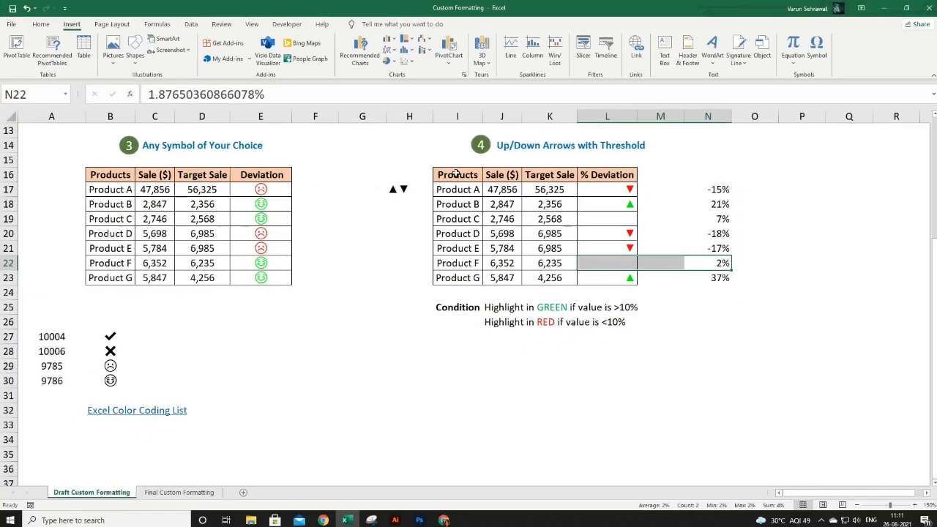
left_click(297, 150)
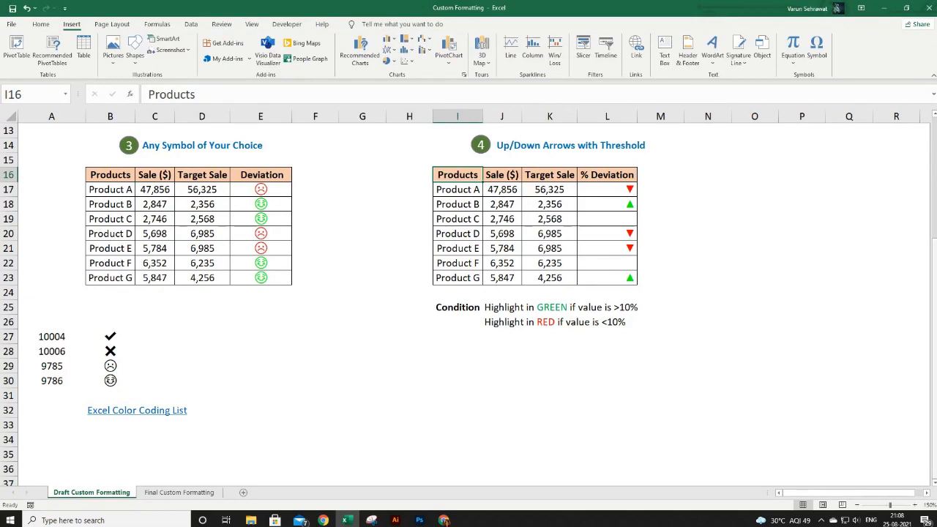
Open the Excel Color Coding List link in the browser and examine the ColorIndex table for the dark green's number.
left_click_drag(934, 308, 933, 292)
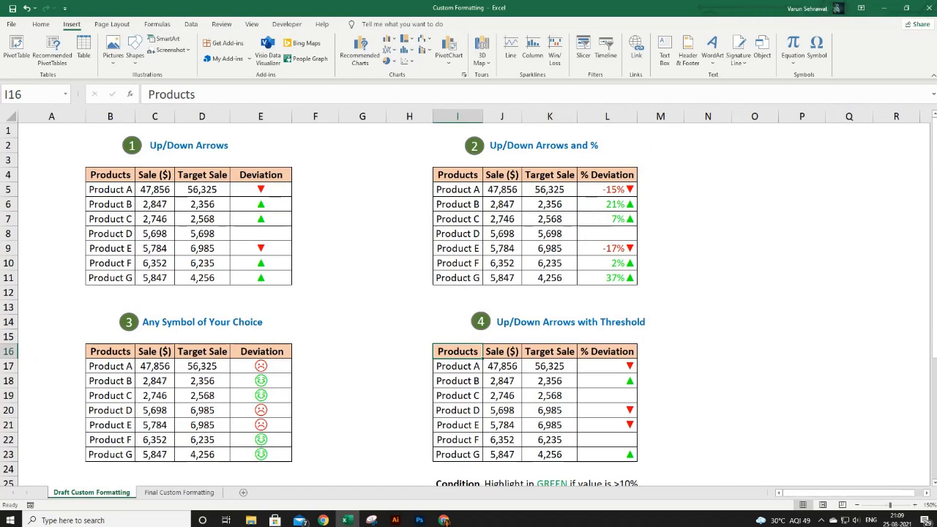
left_click_drag(934, 172, 934, 212)
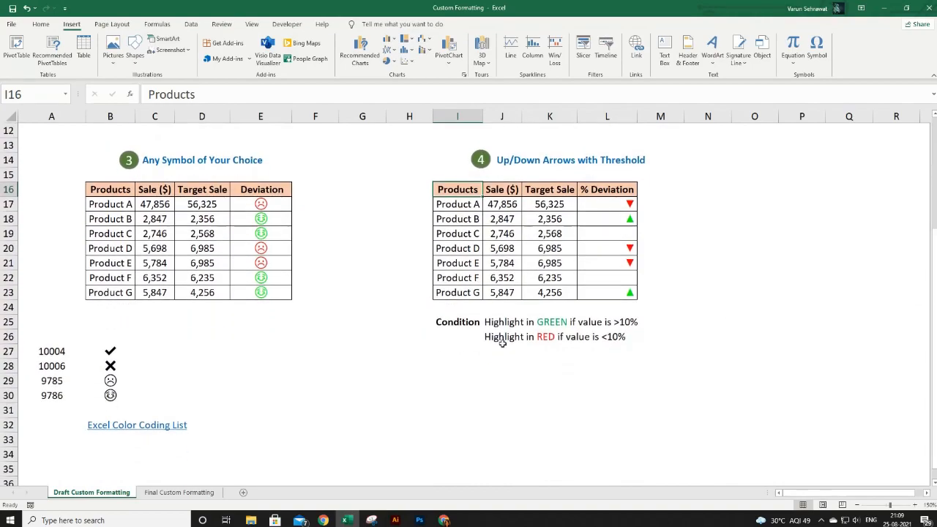
left_click(102, 427)
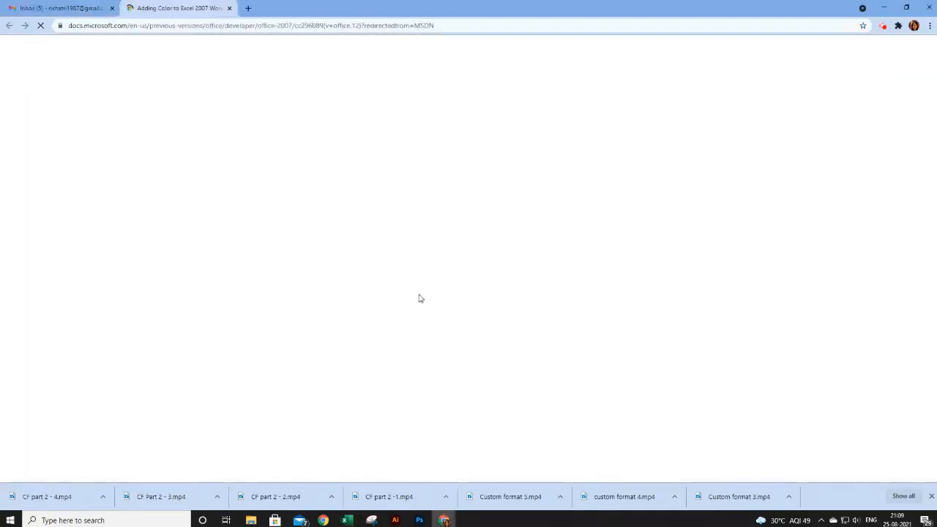
scroll(419, 297, "down", 8)
scroll(425, 295, "down", 1)
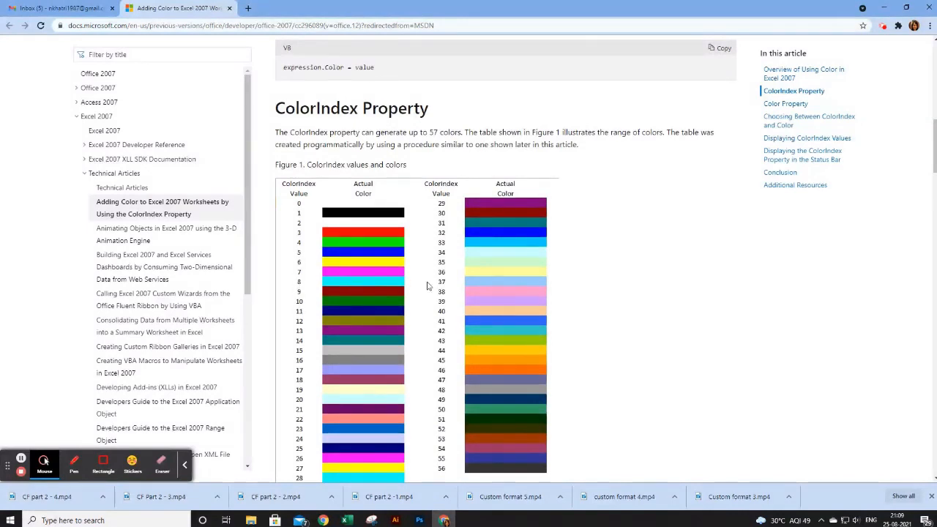
scroll(437, 290, "down", 1)
scroll(436, 290, "down", 1)
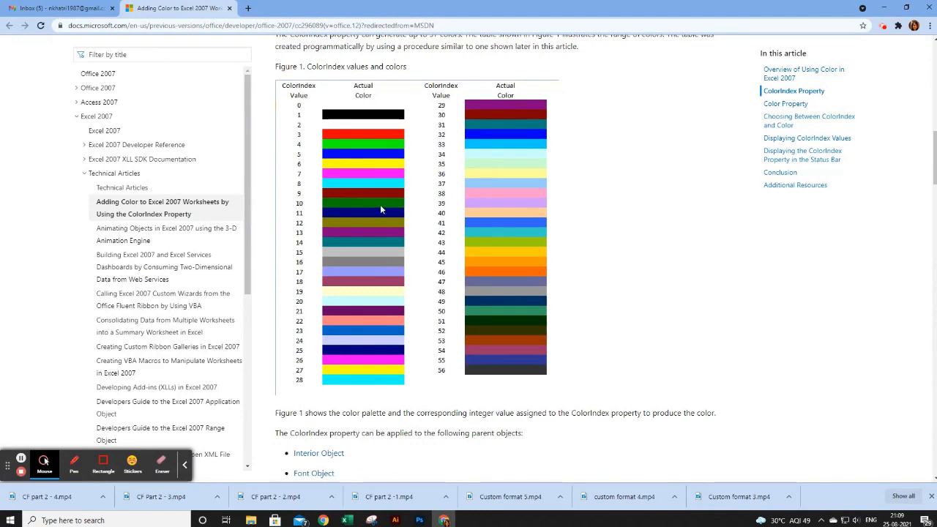
left_click(346, 520)
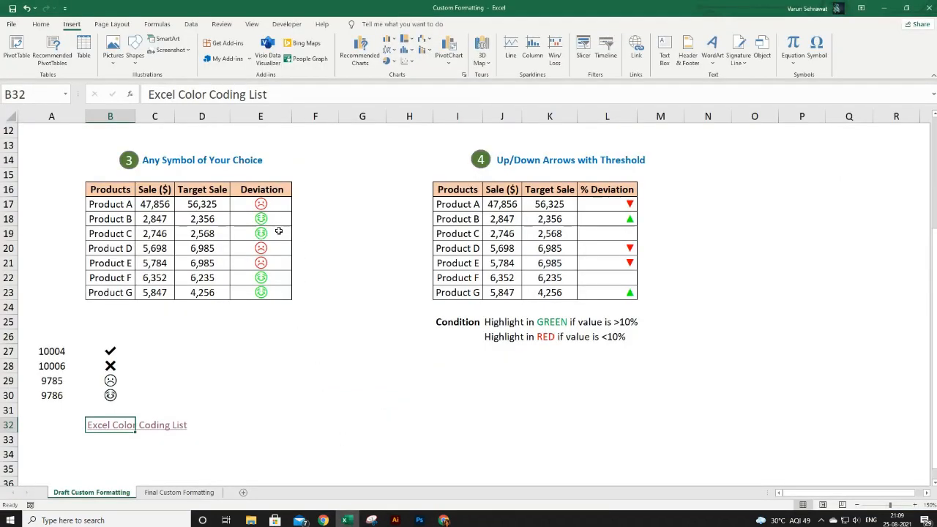
scroll(279, 232, "up", 4)
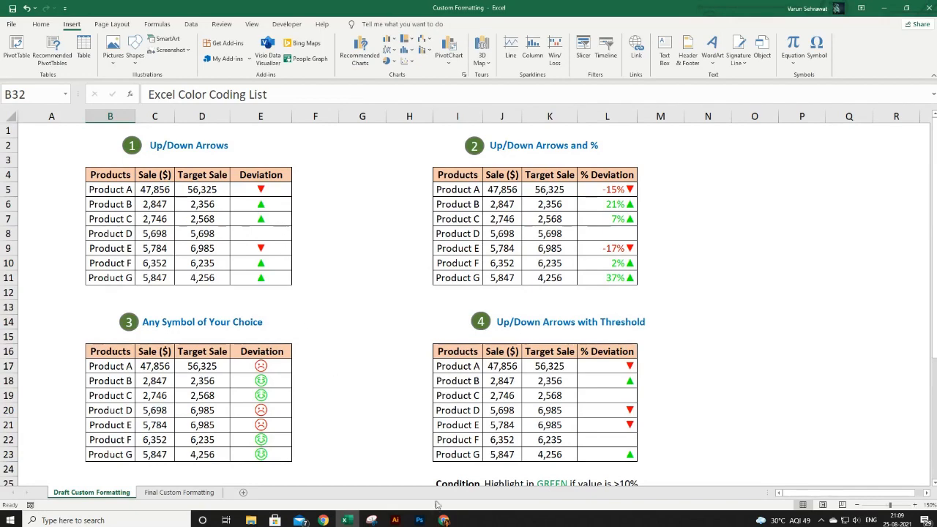
left_click(444, 519)
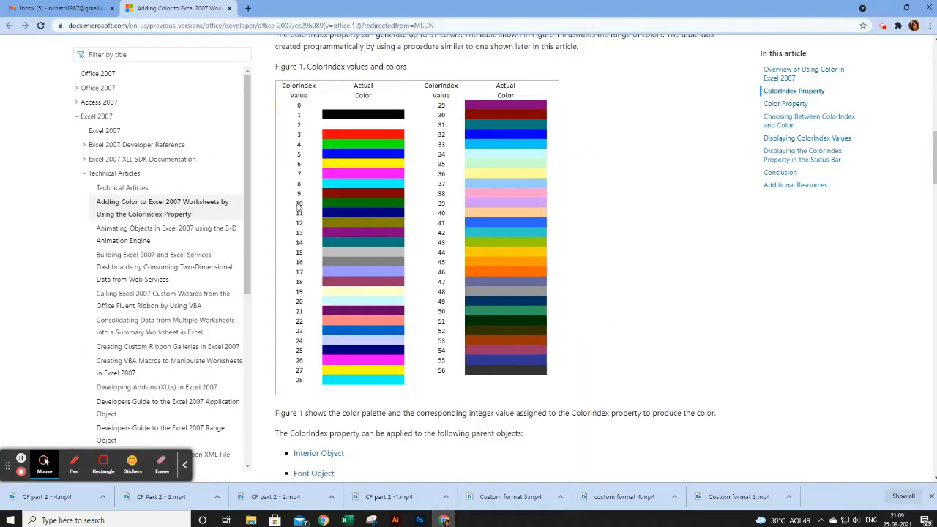
Switch back to Excel and replace Green with color10 in the custom number format of the first table's Deviation cells E5:E11.
left_click(346, 520)
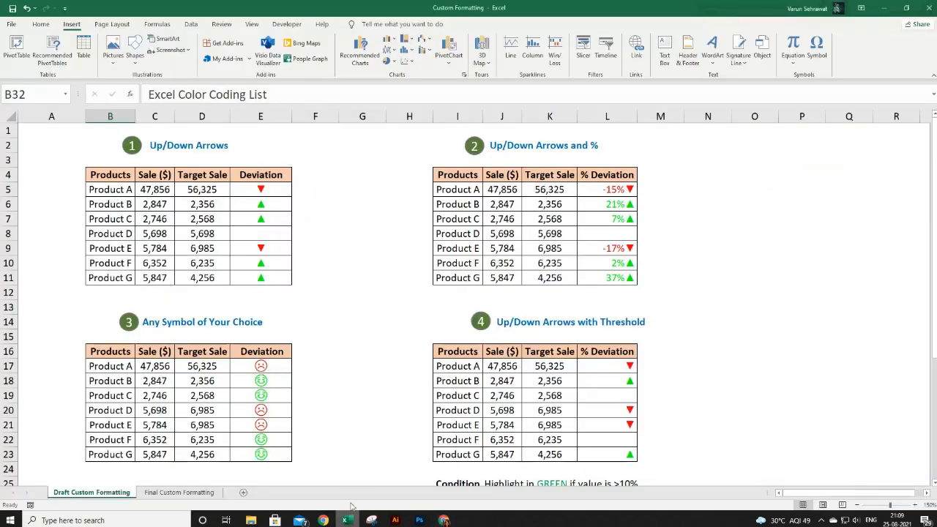
left_click_drag(281, 189, 279, 282)
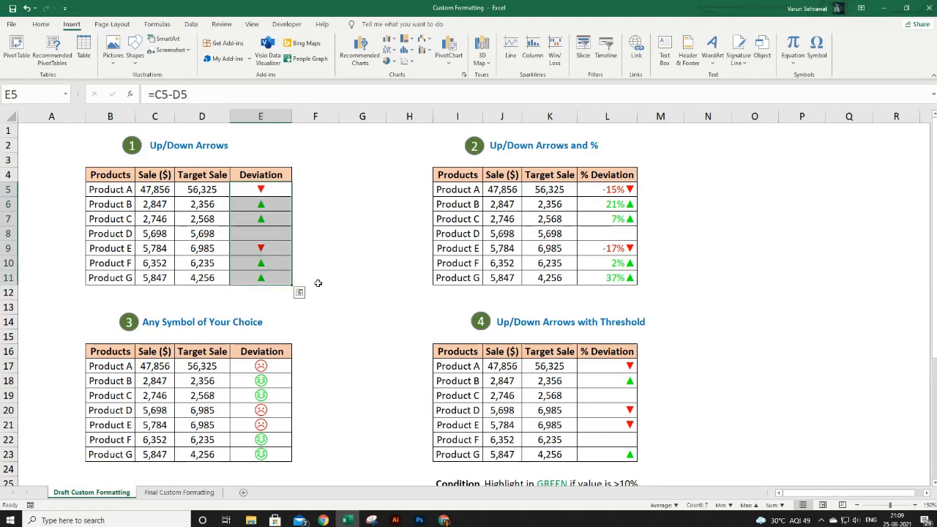
key("ctrl+1")
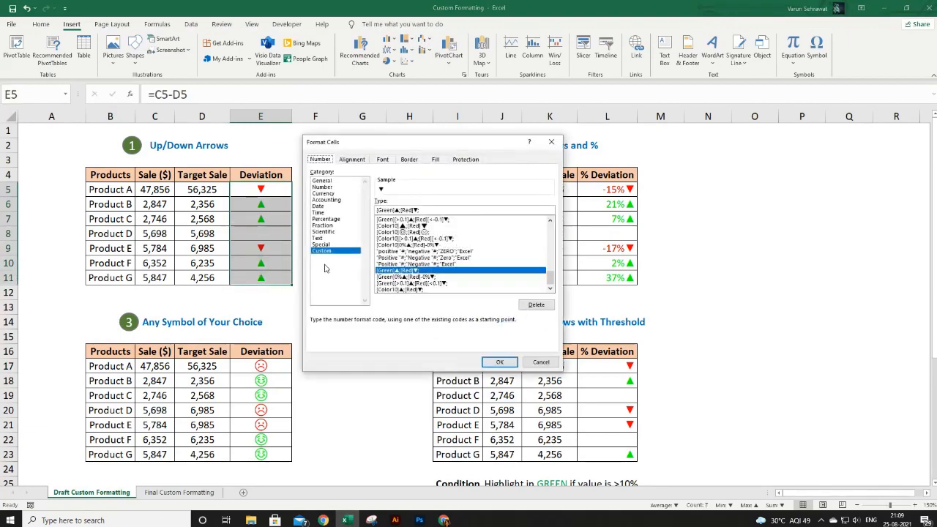
left_click(393, 210)
double_click(386, 210)
type("color10")
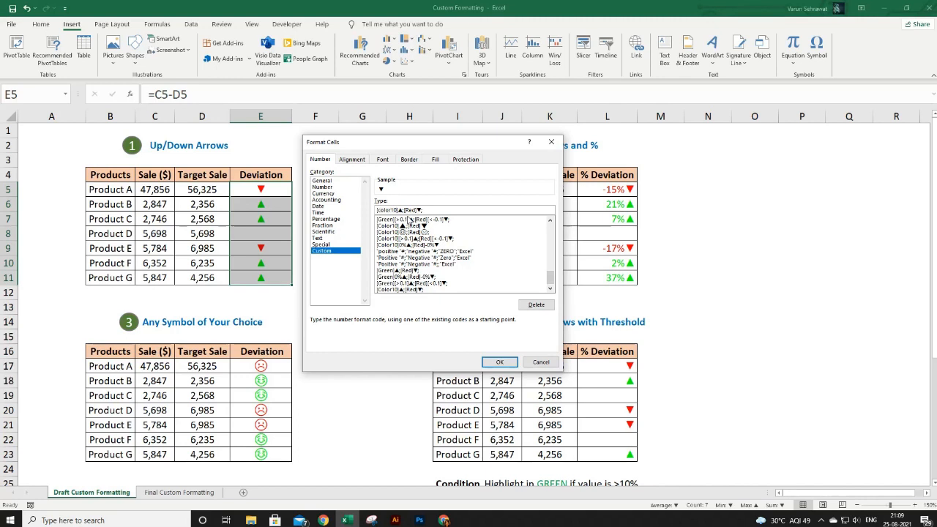
key("shift+Left")
left_click(499, 361)
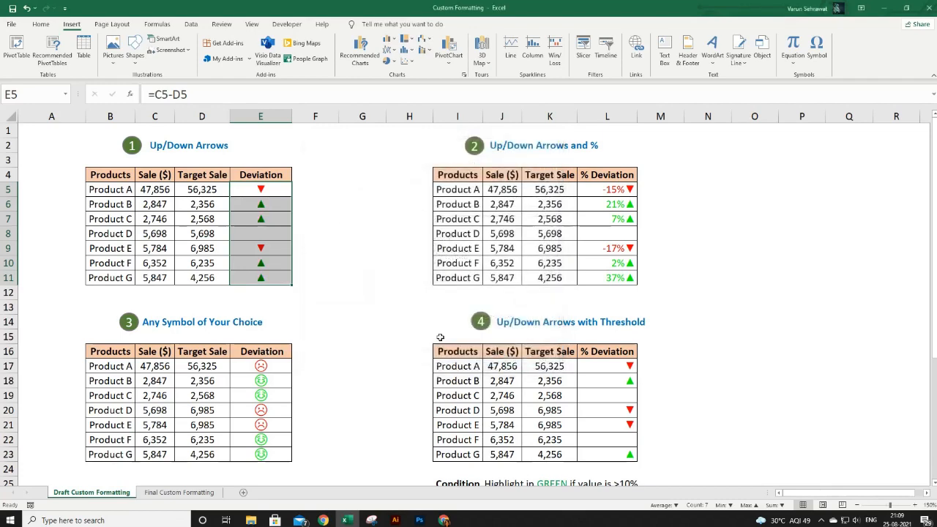
left_click(273, 218)
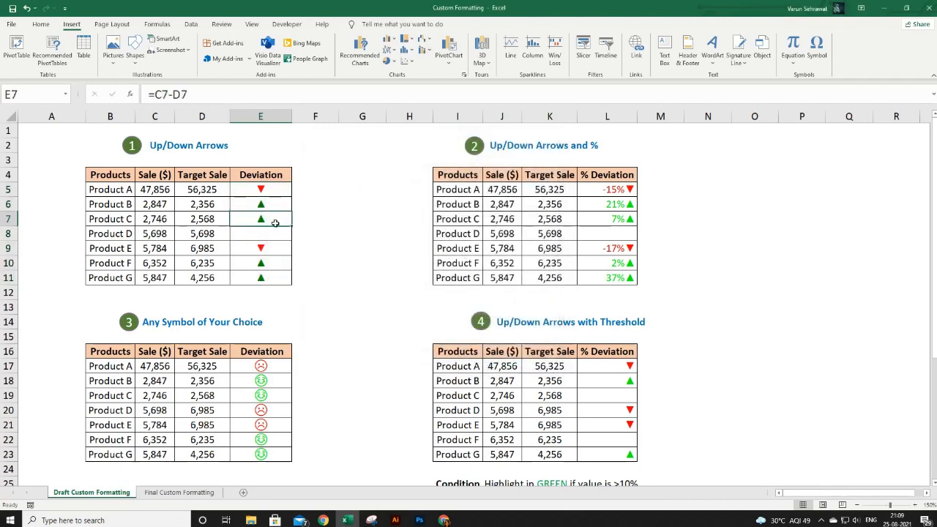
left_click(274, 264)
left_click(275, 277)
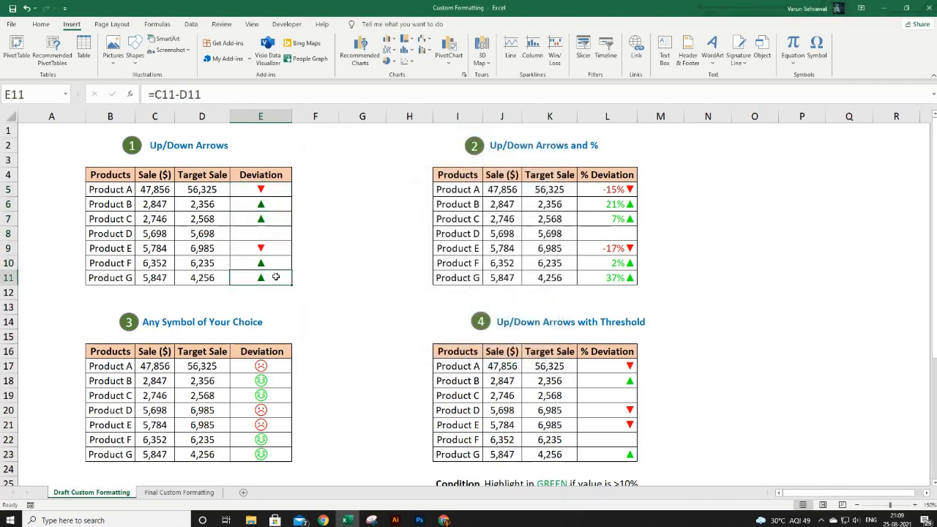
left_click(125, 176)
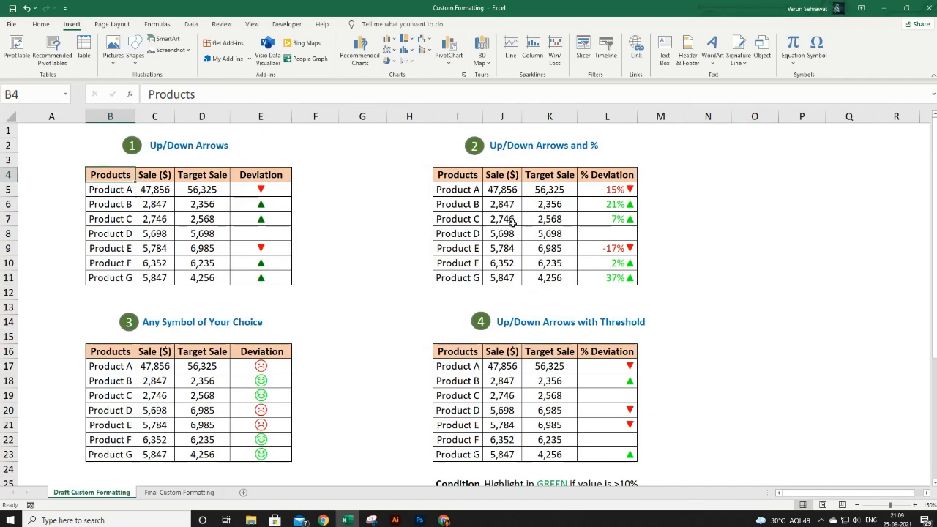
Replace Green with color10 in the custom number format of the second table's % Deviation cells L5:L11.
left_click_drag(598, 189, 598, 278)
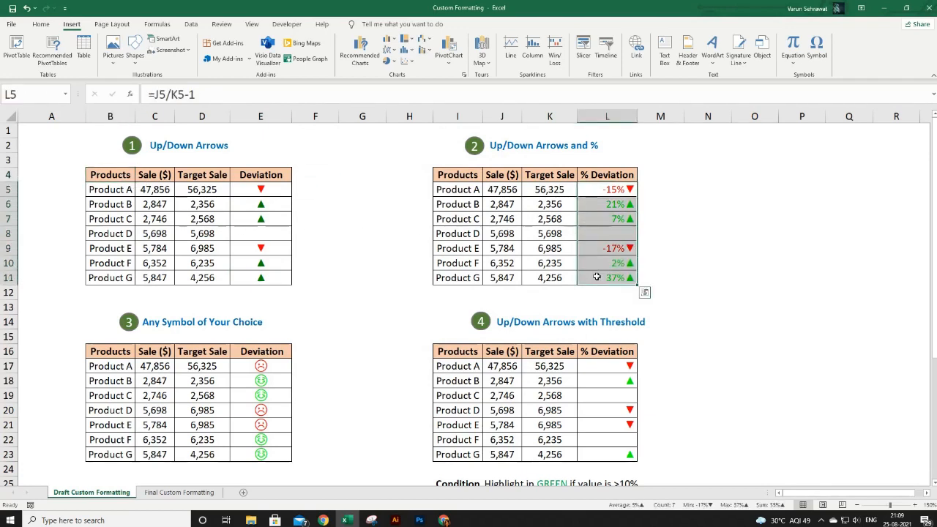
key("ctrl+1")
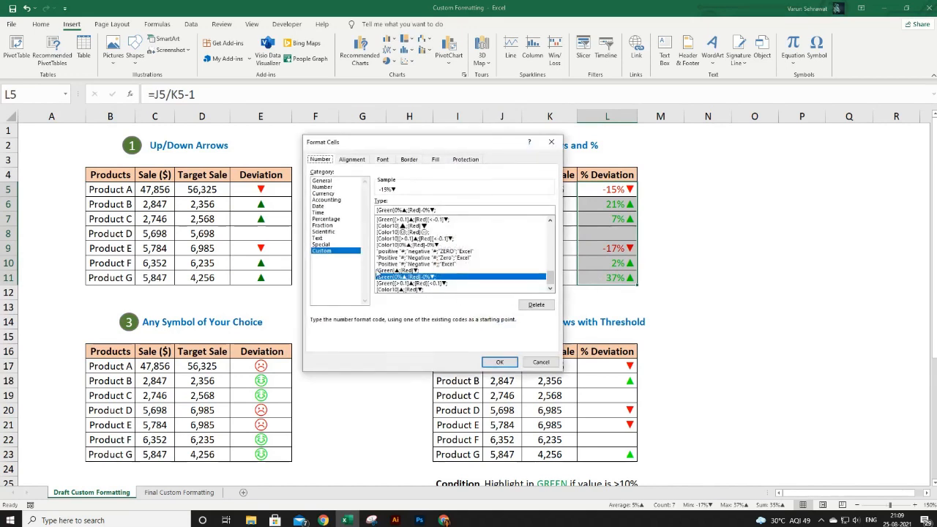
left_click(383, 211)
type("color10")
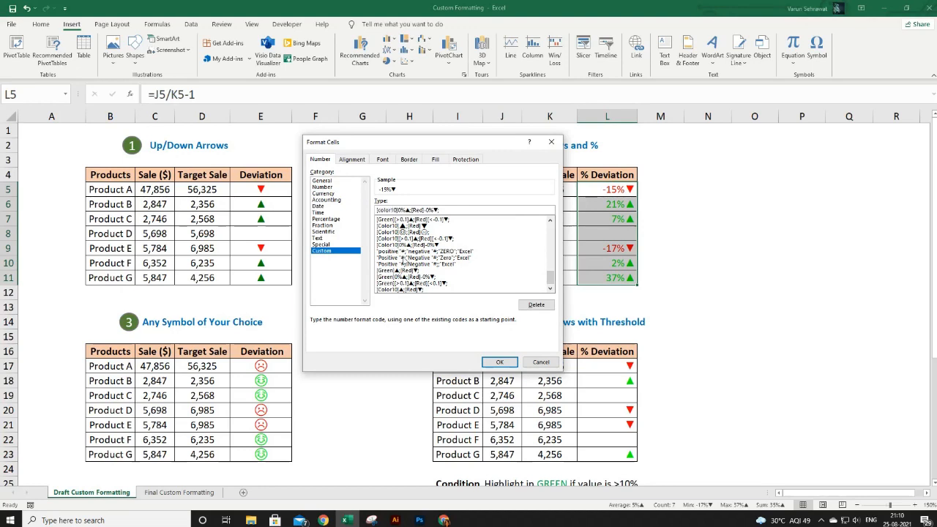
left_click(500, 361)
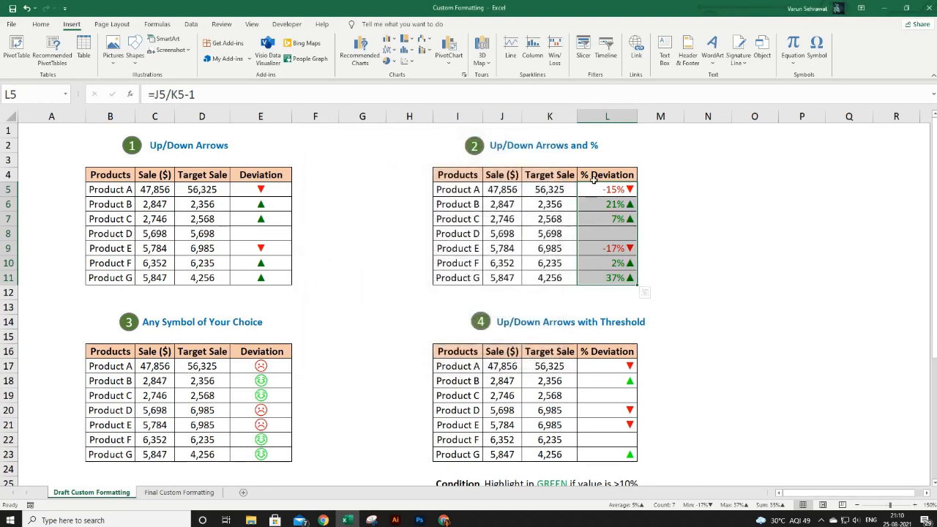
key("Up")
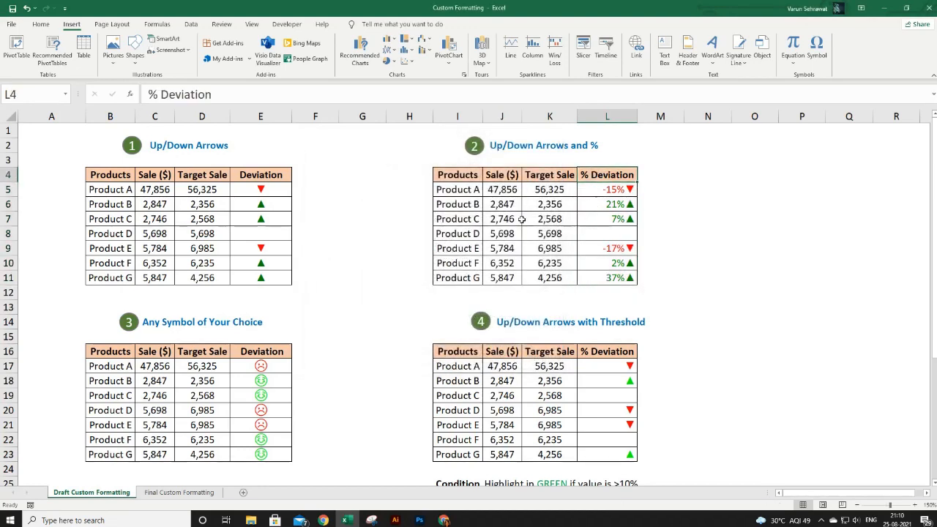